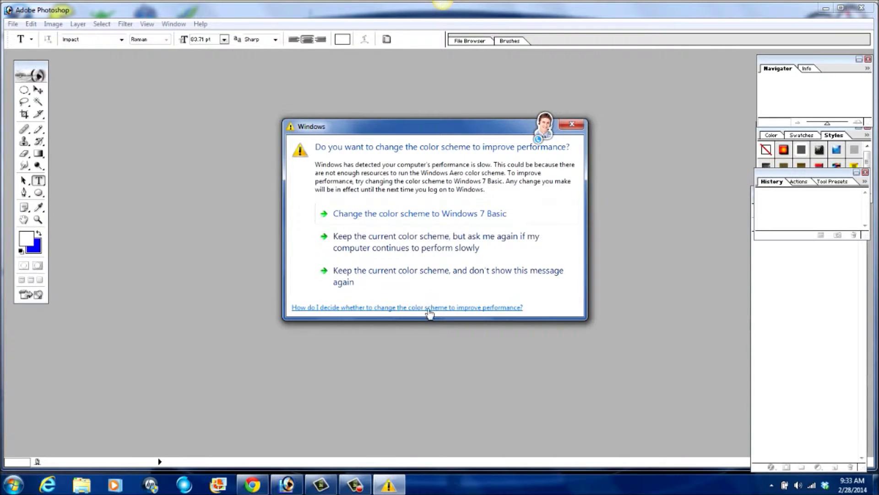
- Keep the current Windows color scheme without further reminders, and start a new document named ToG2Watermark
click(436, 279)
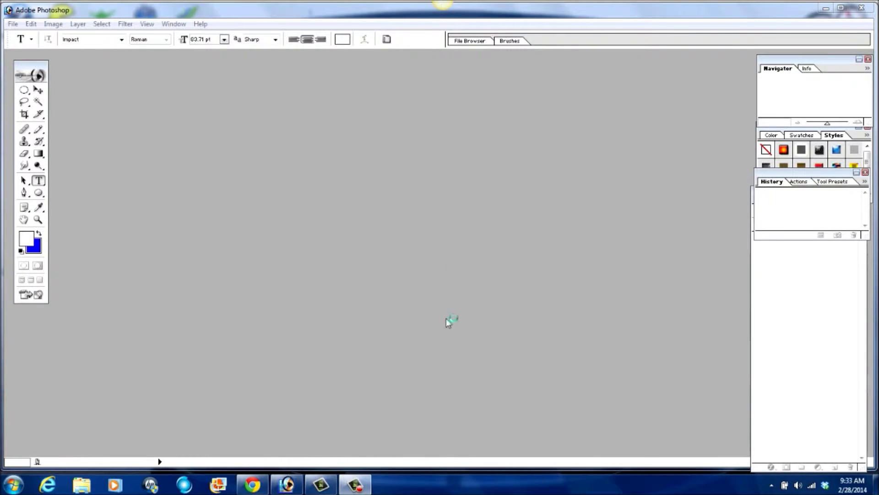
click(13, 25)
click(32, 36)
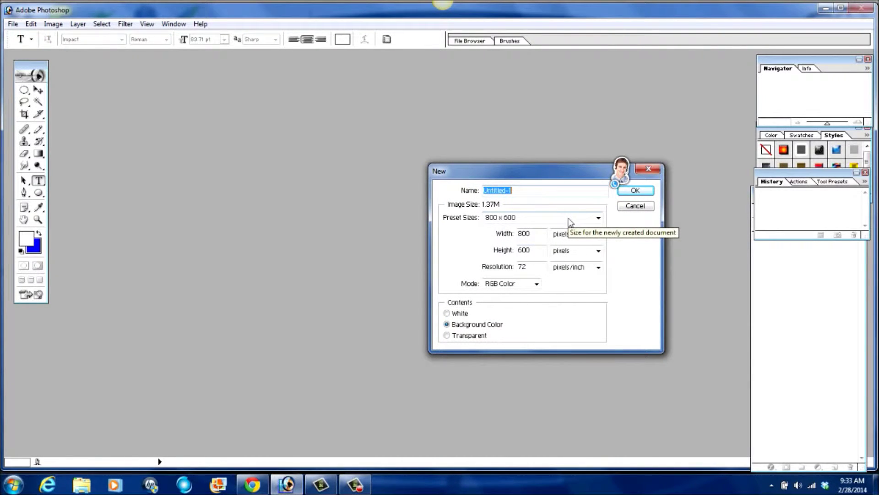
text(ToG2)
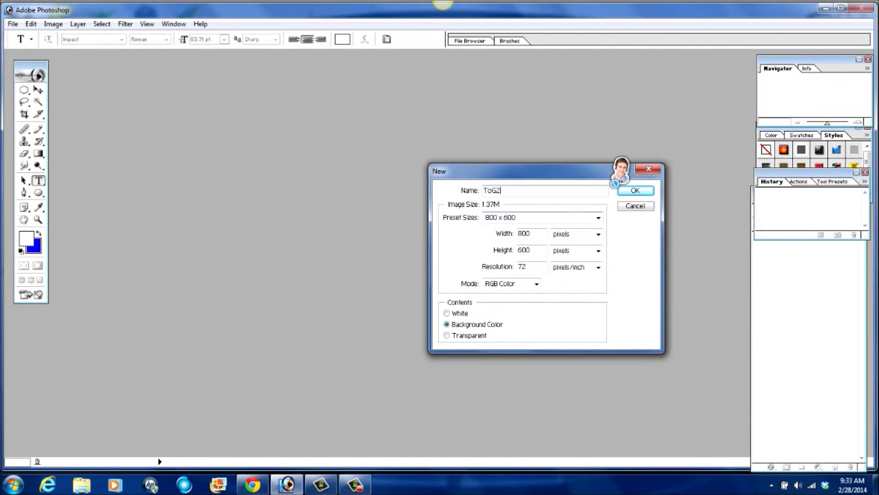
text(Watermark)
- Choose the Custom preset size and transparent contents, and create the 800 x 600 pixel document
click(598, 219)
scroll(599, 267, up, 1)
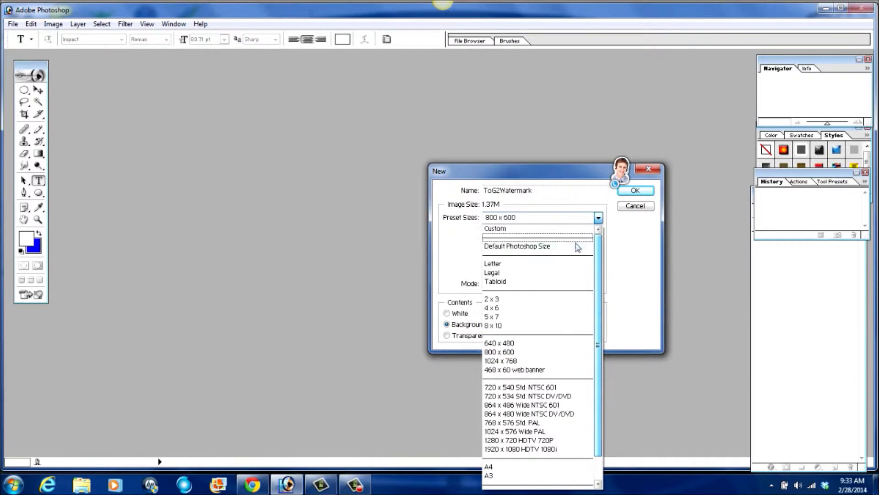
click(543, 229)
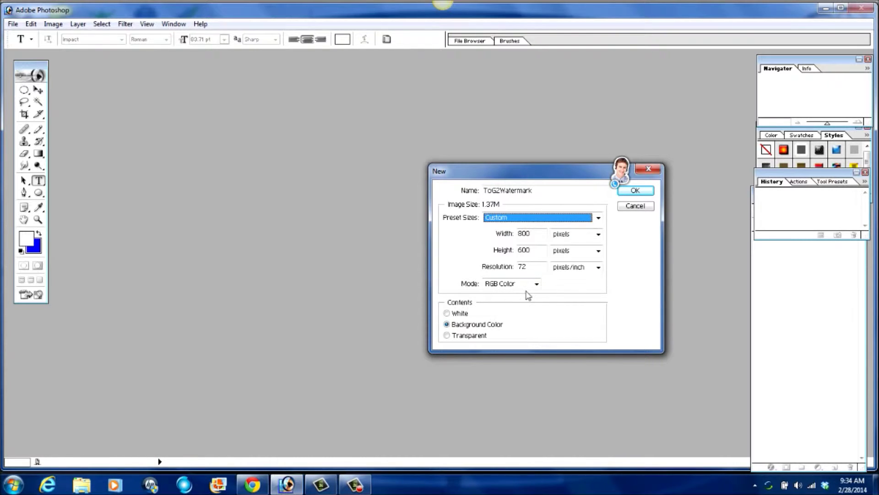
click(447, 336)
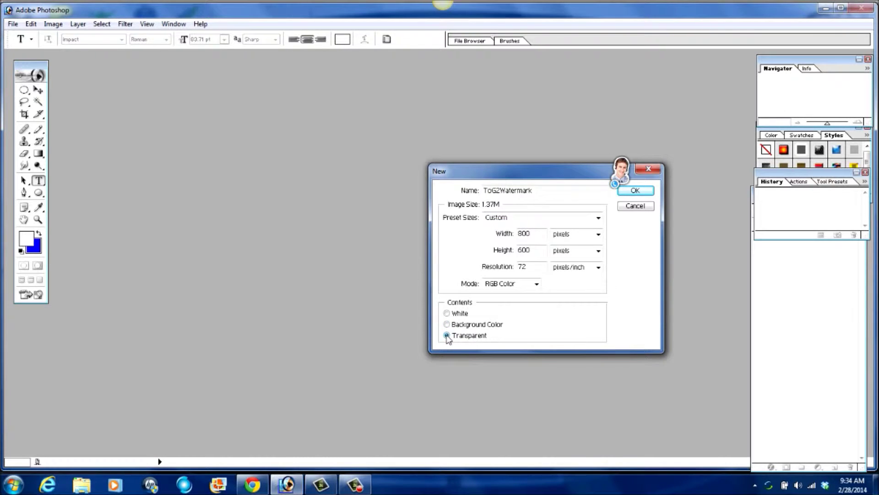
click(636, 191)
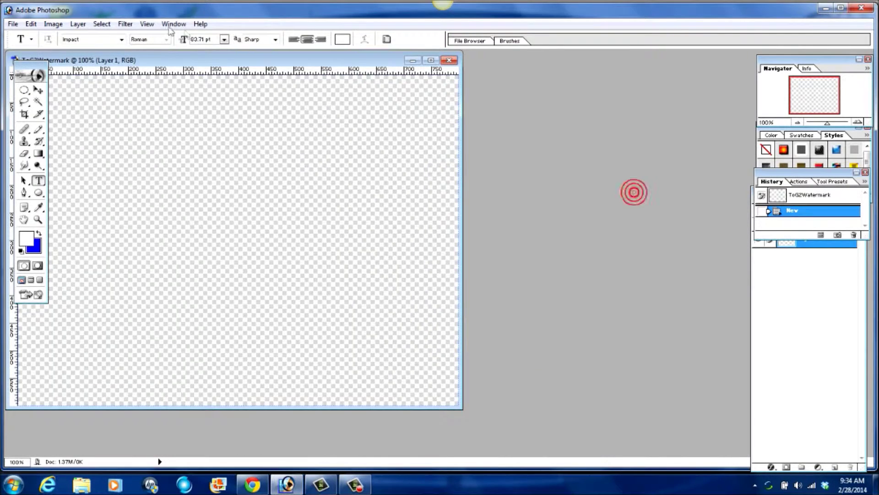
- Move the document window clear of the toolbox and set the foreground color to light gray D4D6DB
drag(225, 58, 424, 134)
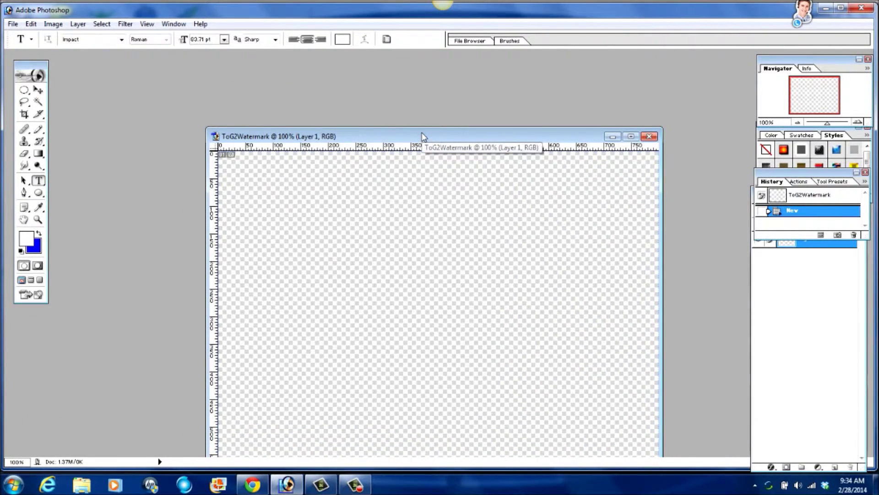
drag(418, 135, 418, 72)
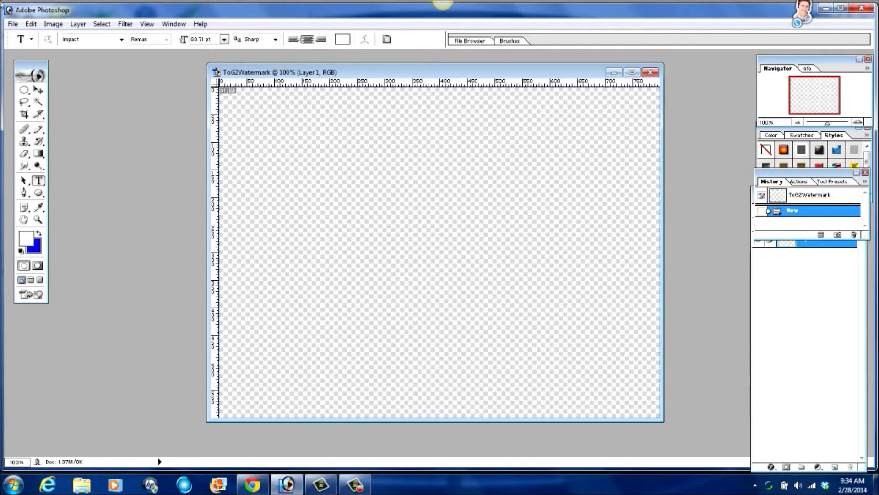
click(27, 239)
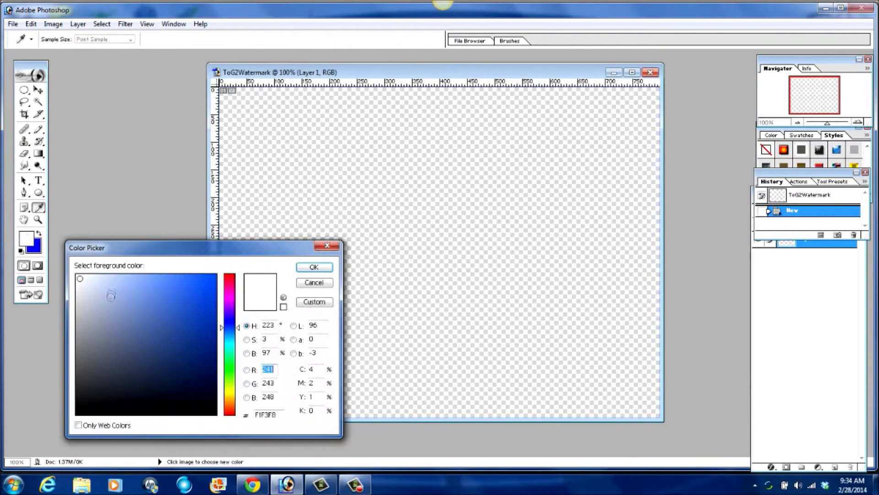
click(80, 278)
click(84, 298)
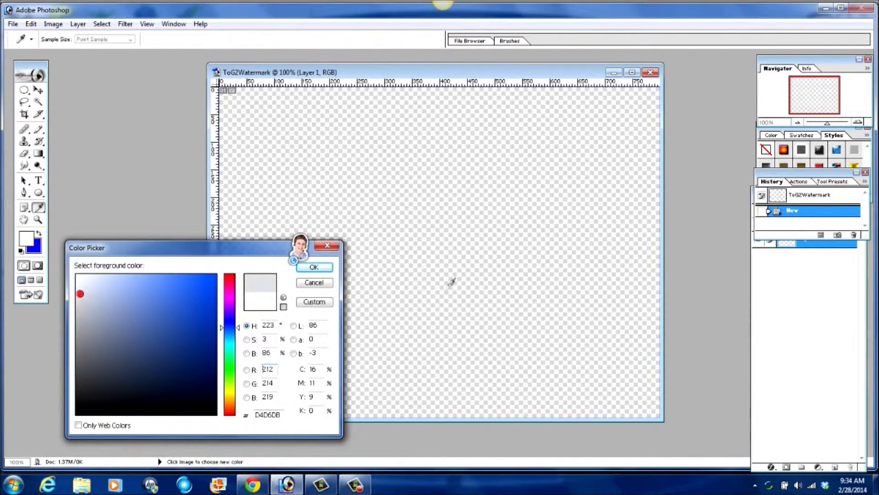
click(318, 266)
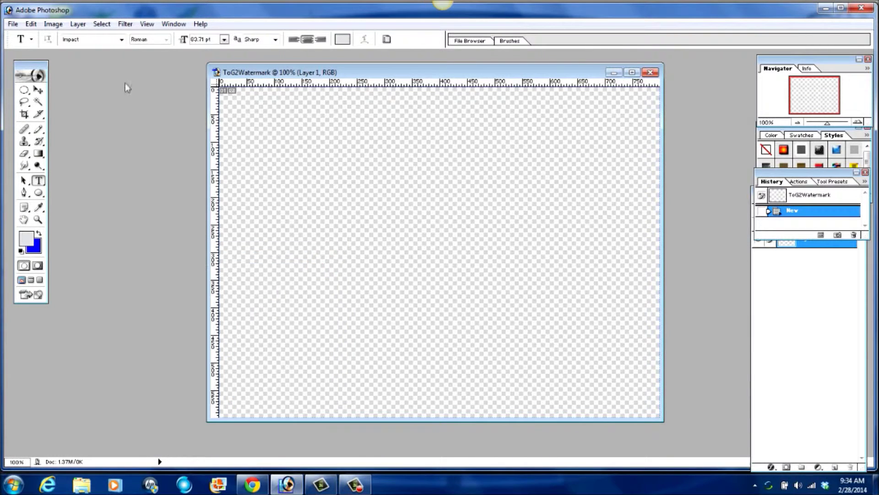
- Set the Type tool's font to Manazmo and its size to 72 pt
click(121, 39)
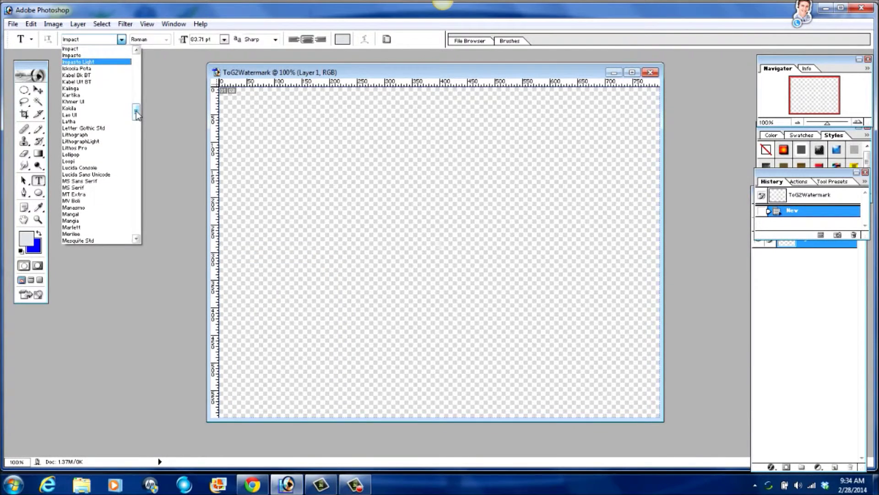
drag(136, 112, 136, 120)
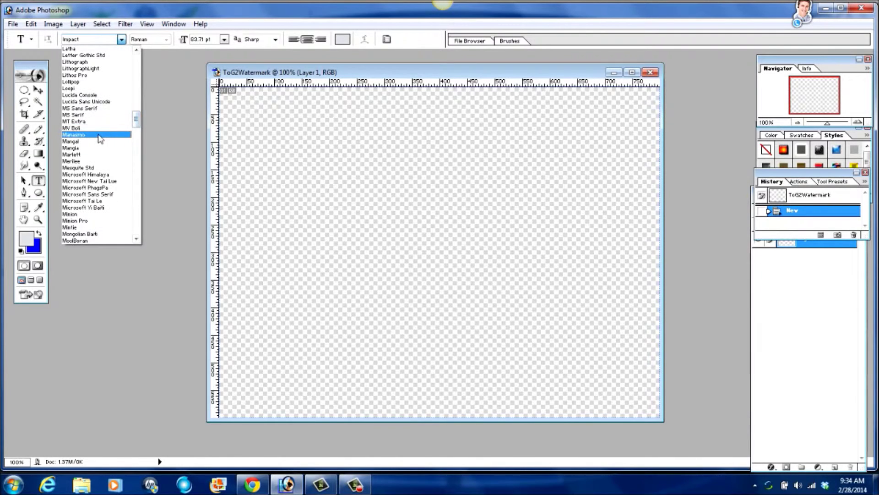
click(99, 136)
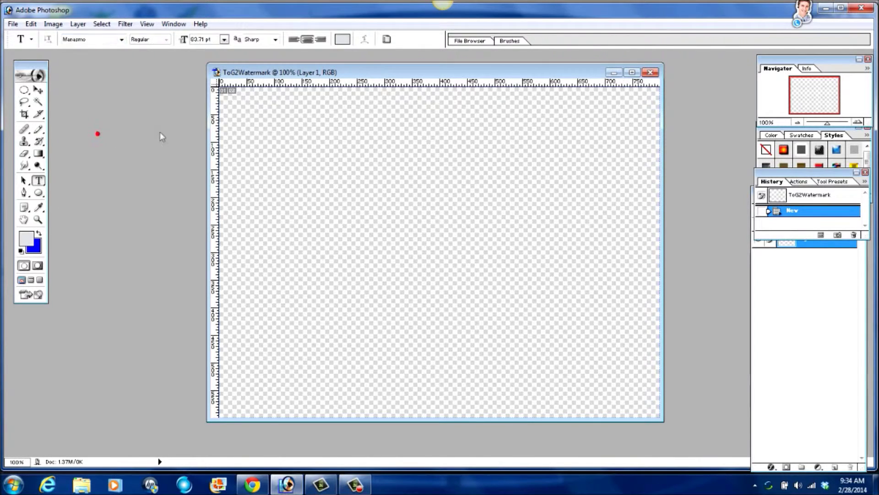
click(224, 40)
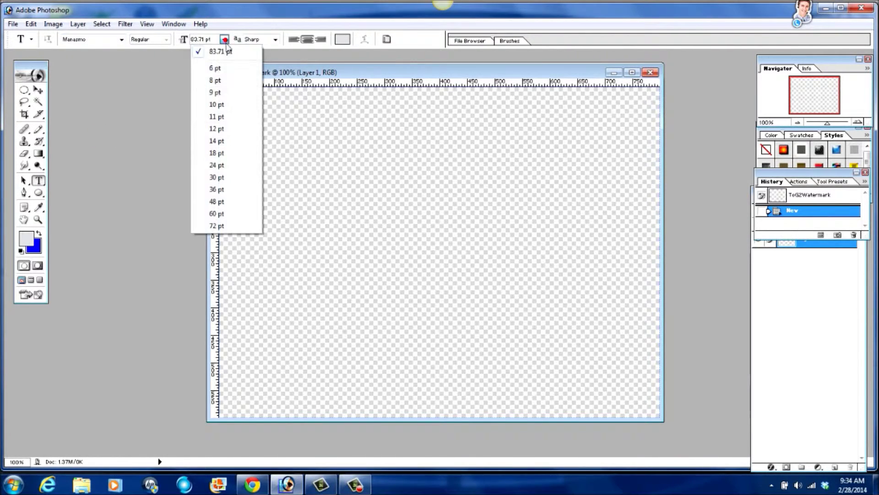
click(217, 227)
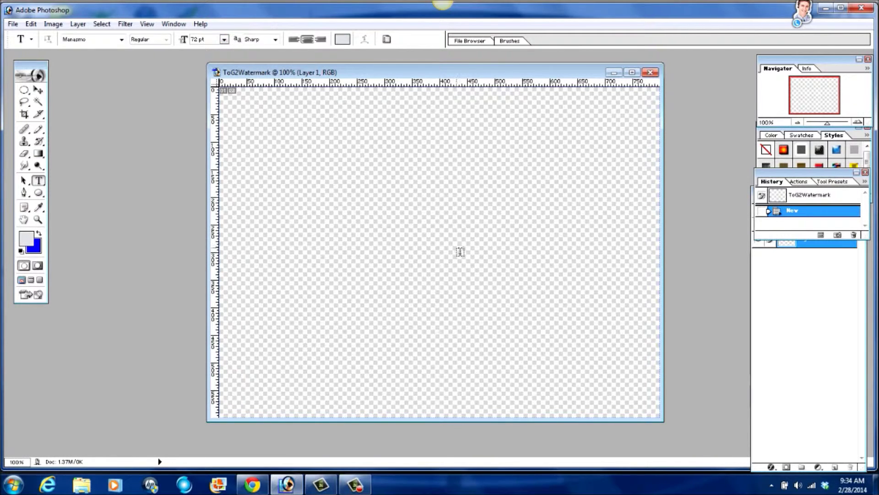
- Add the text "ToGraphic4U" to the canvas and move it to roughly the middle
click(460, 251)
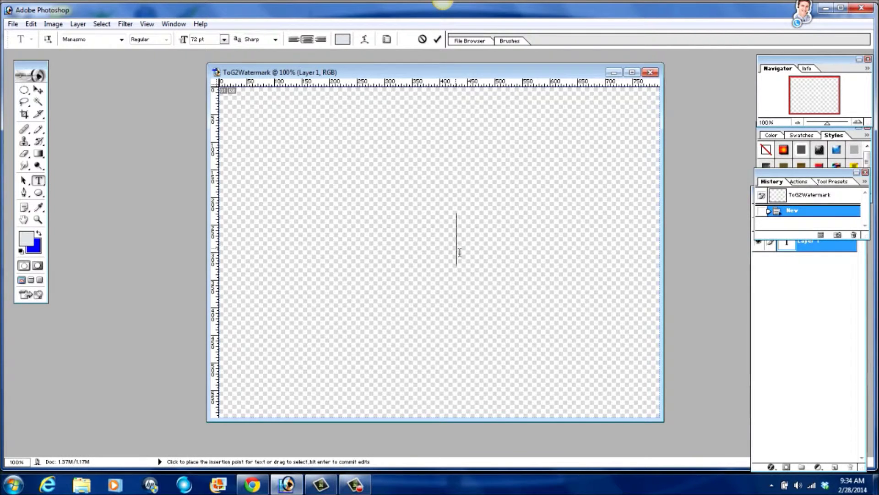
text(ToGeeks4u)
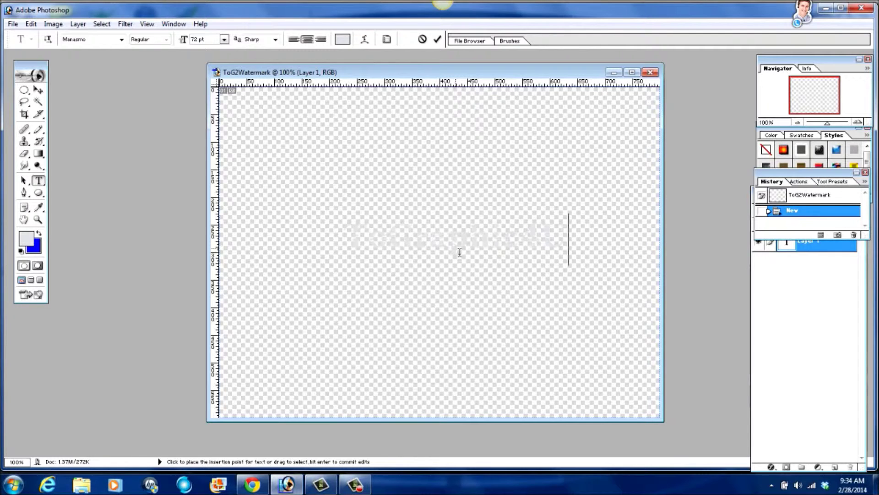
click(38, 92)
drag(520, 250, 503, 255)
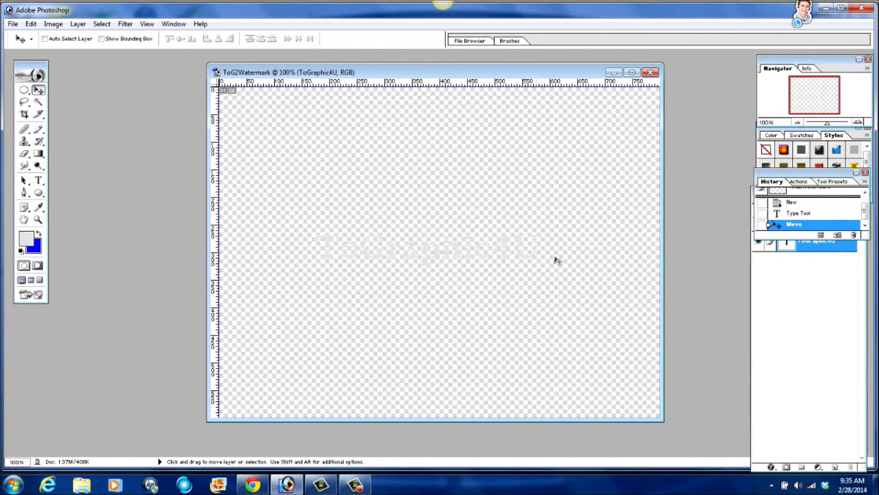
- Select the whole ToGraphic4U text and change its color to blue 094CF2
click(39, 181)
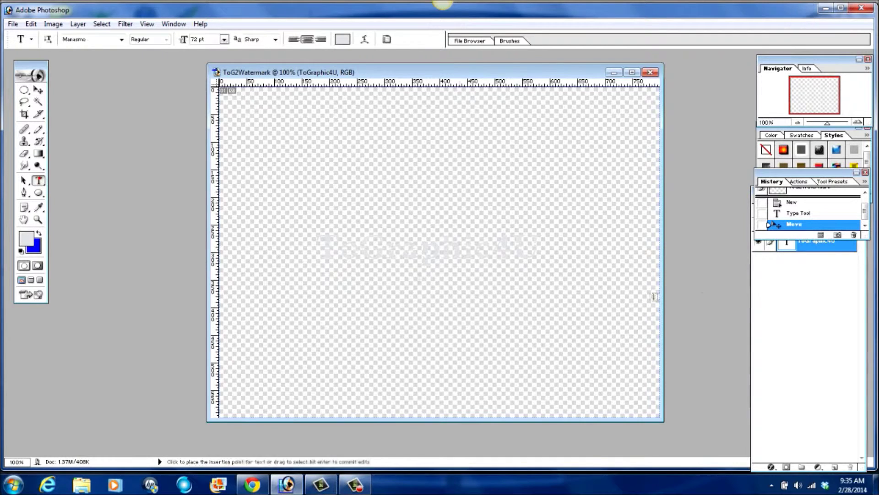
drag(547, 248, 266, 249)
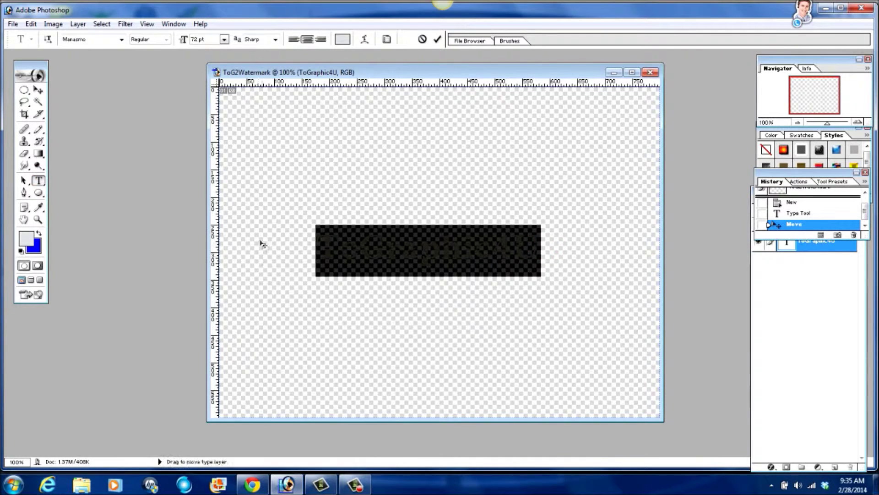
click(38, 248)
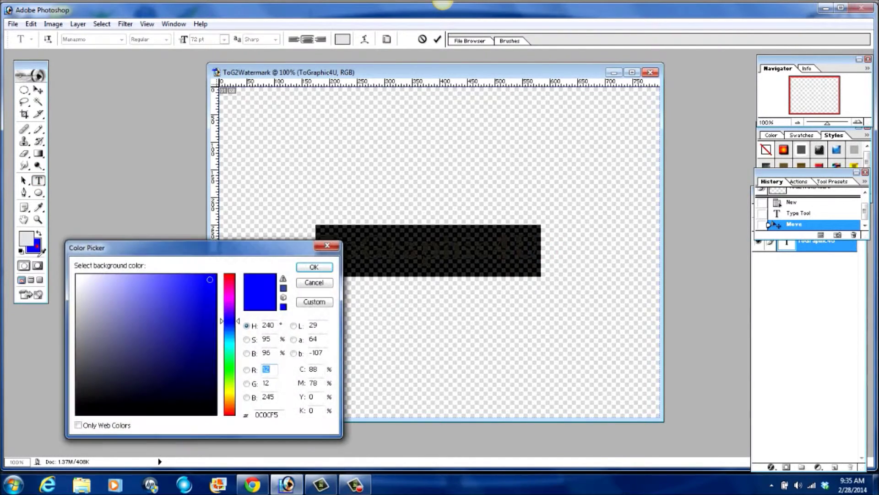
click(26, 238)
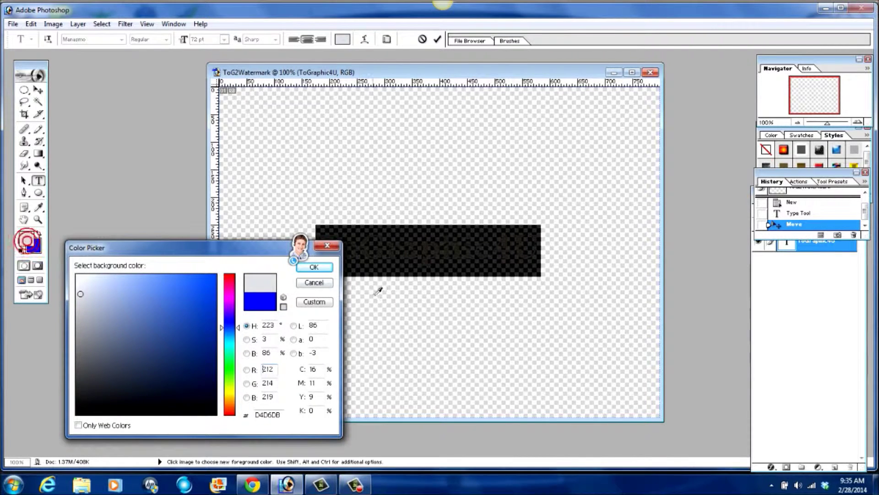
click(325, 282)
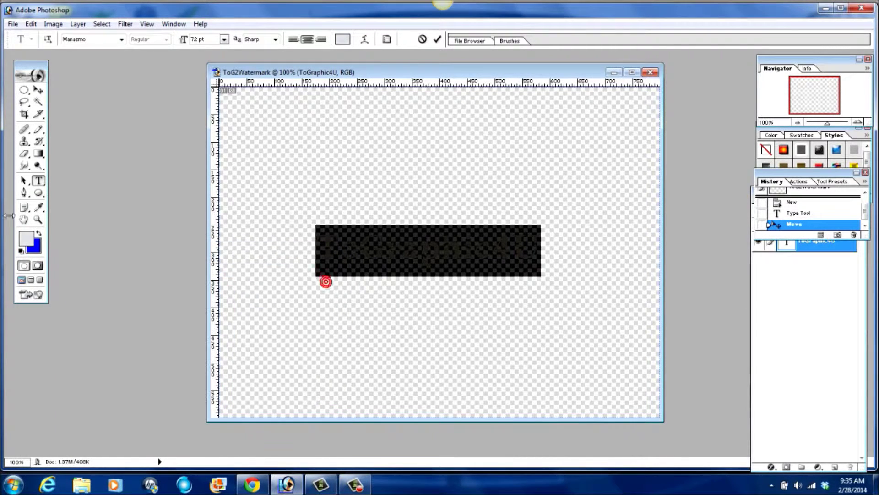
click(32, 239)
click(211, 281)
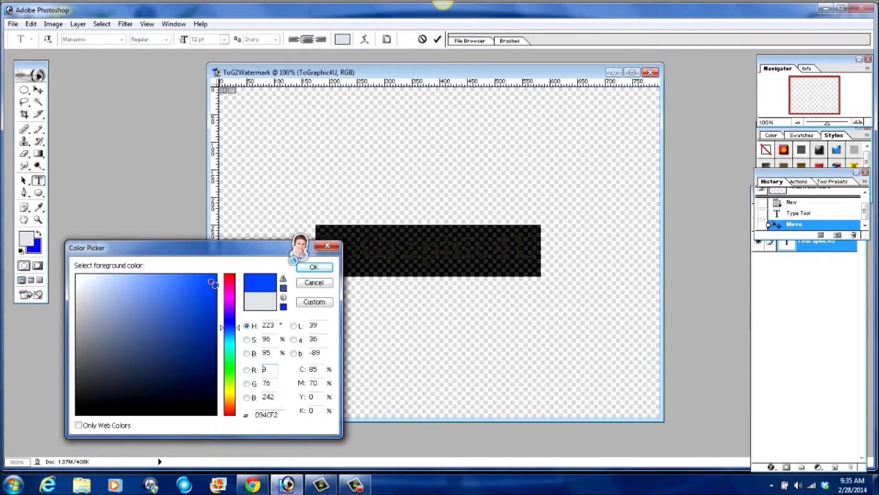
click(314, 267)
click(481, 264)
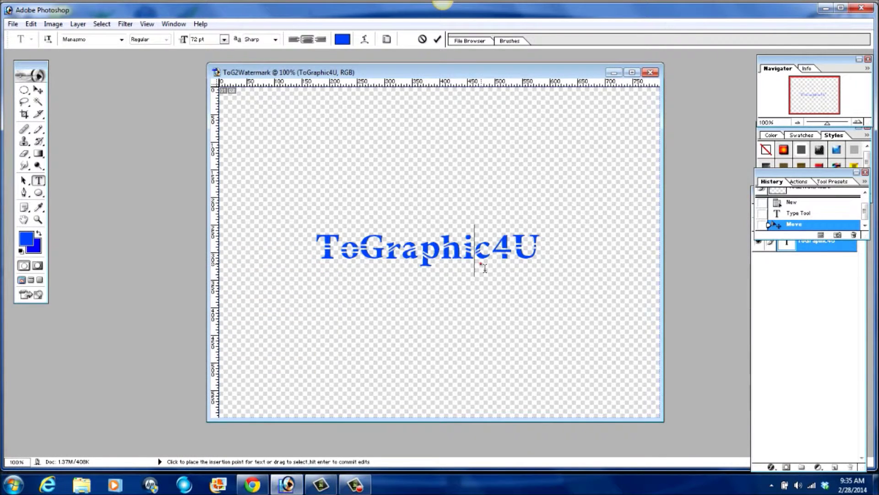
- Recolor the whole ToGraphic4U text yellow-green, C4F209
drag(551, 253, 316, 251)
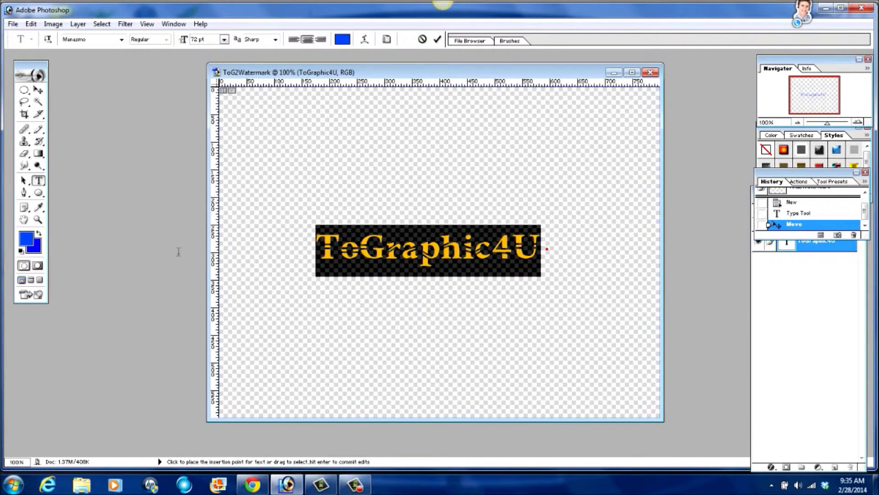
click(29, 239)
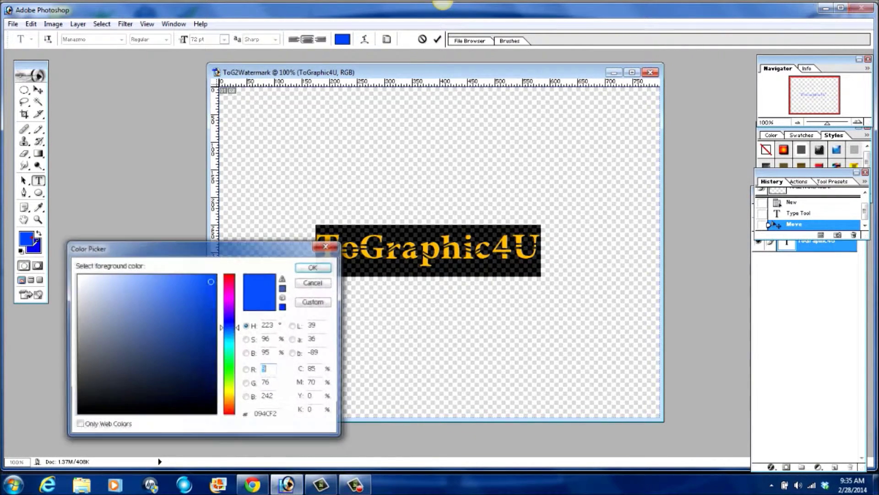
click(230, 387)
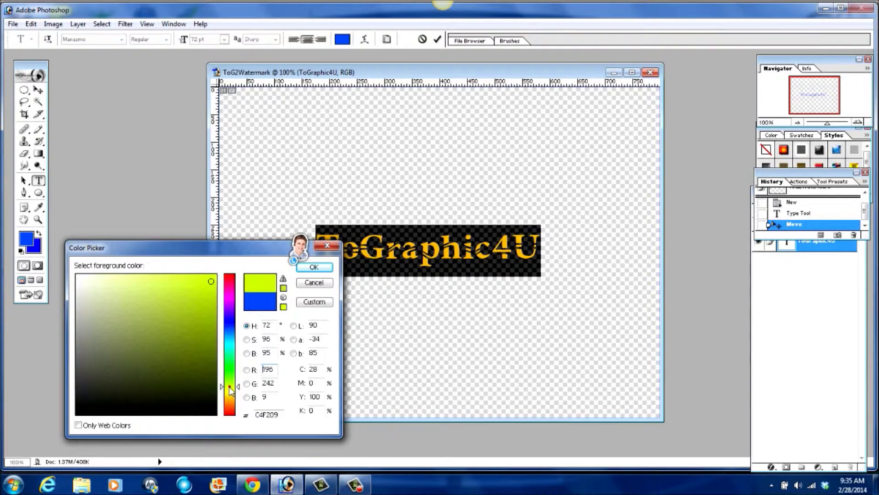
click(315, 267)
click(469, 256)
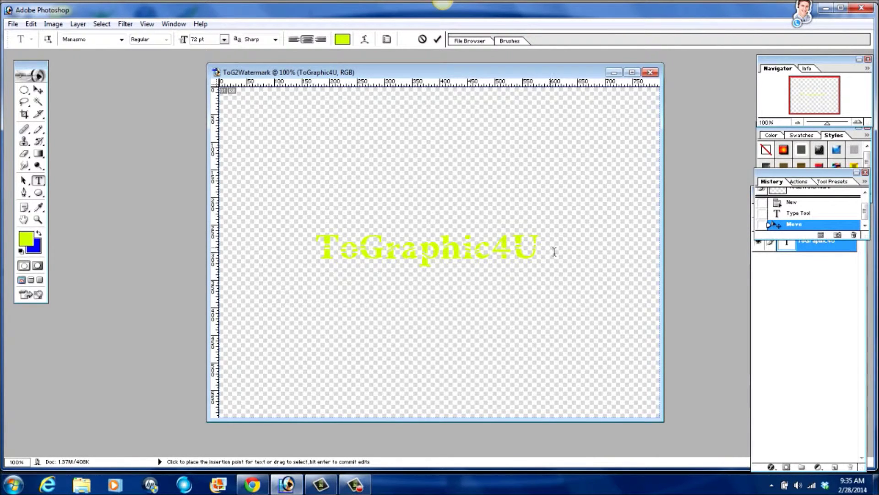
- Set the color of the entire ToGraphic4U text to light gray D6D8CD
key(ctrl+a)
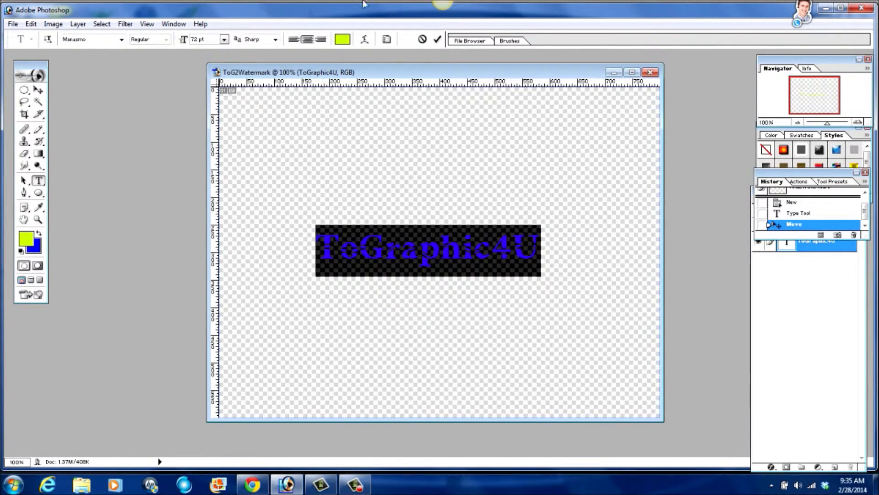
click(343, 40)
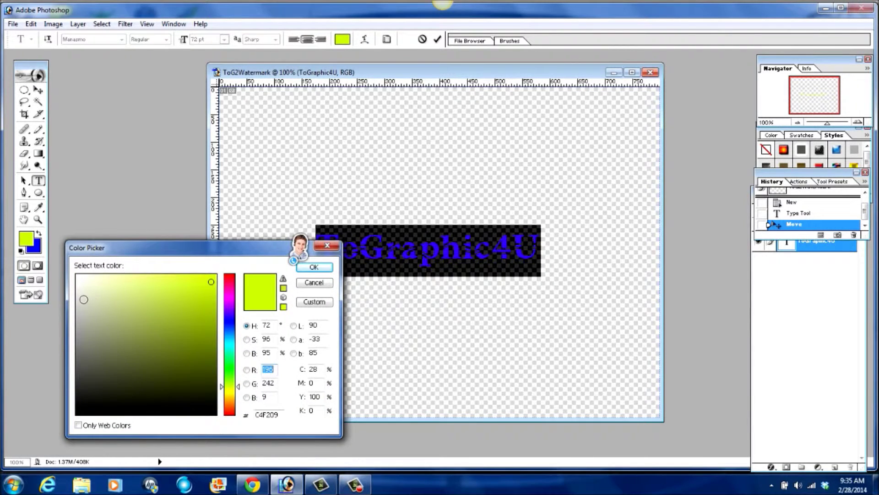
click(83, 296)
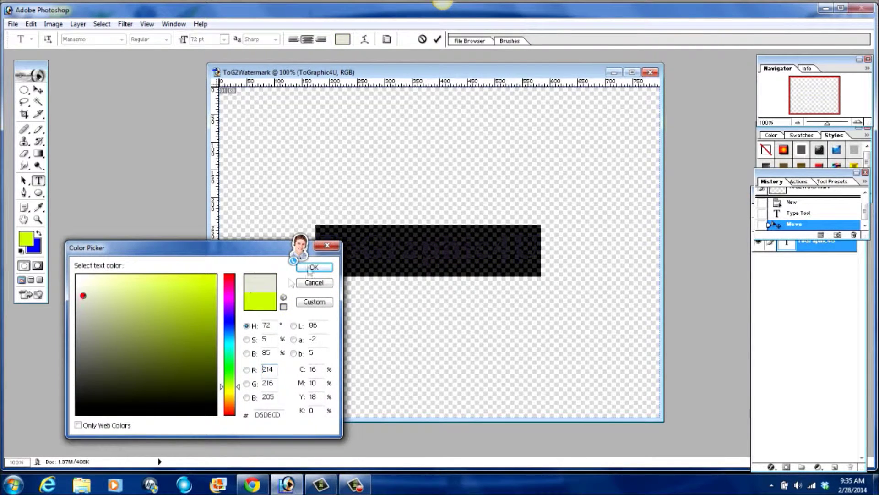
click(314, 268)
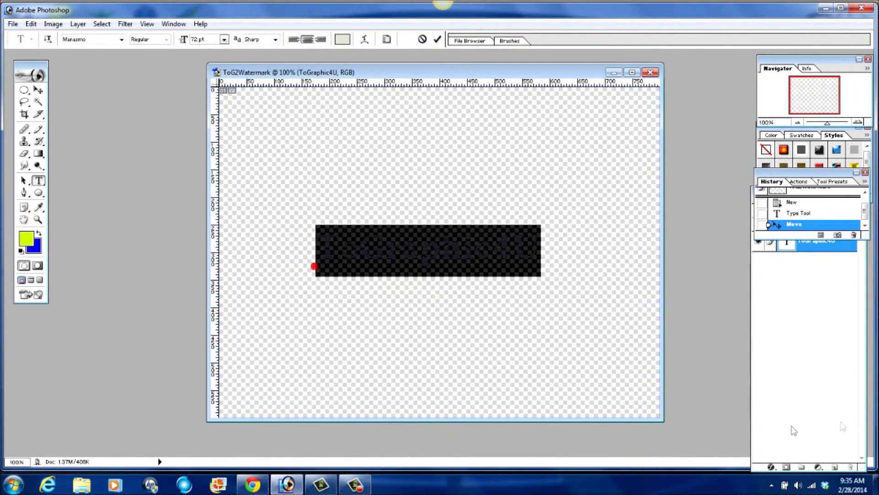
- Try several preset layer styles on the ToGraphic4U text, including the orange, outer glow, black gradient, yellow and dark red ones
click(867, 147)
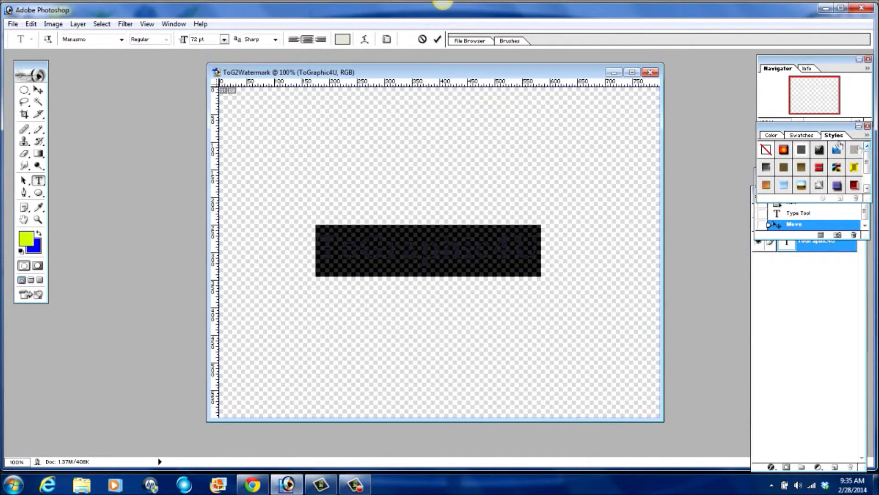
click(784, 150)
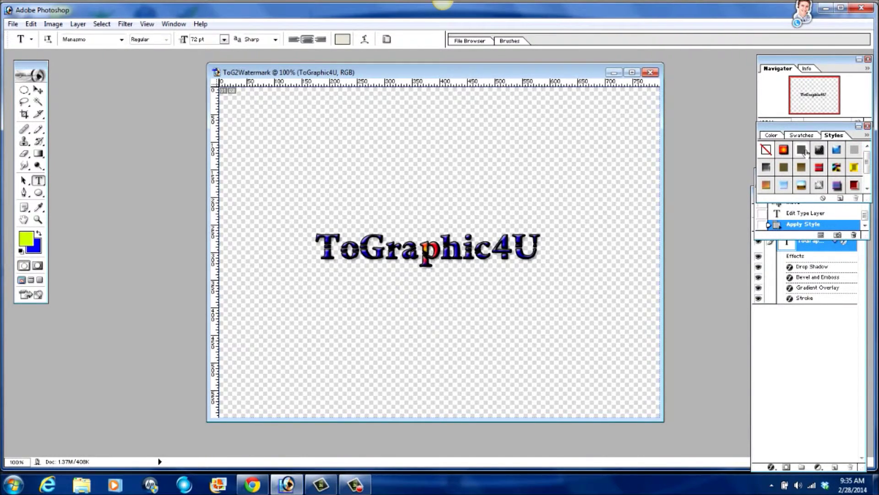
click(803, 151)
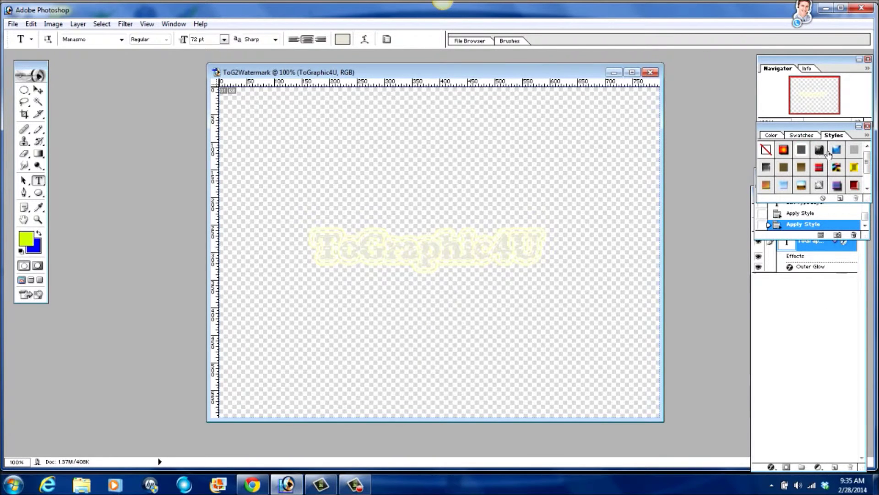
click(819, 152)
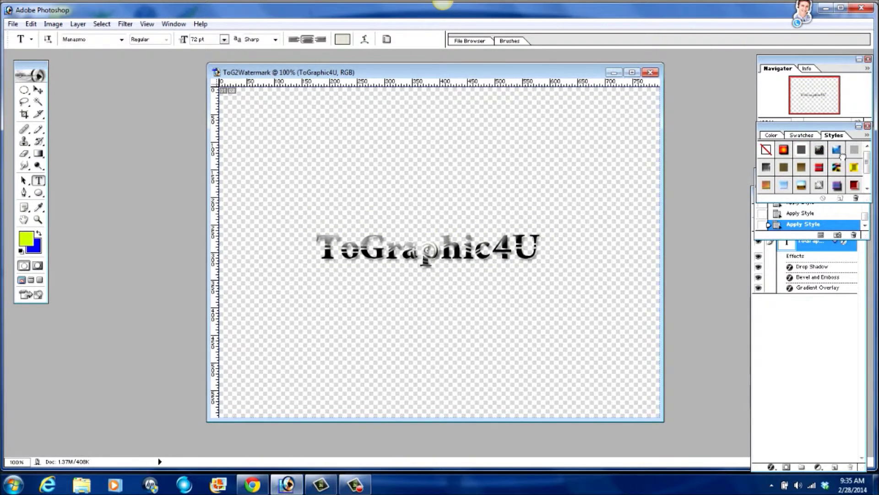
click(842, 154)
click(858, 169)
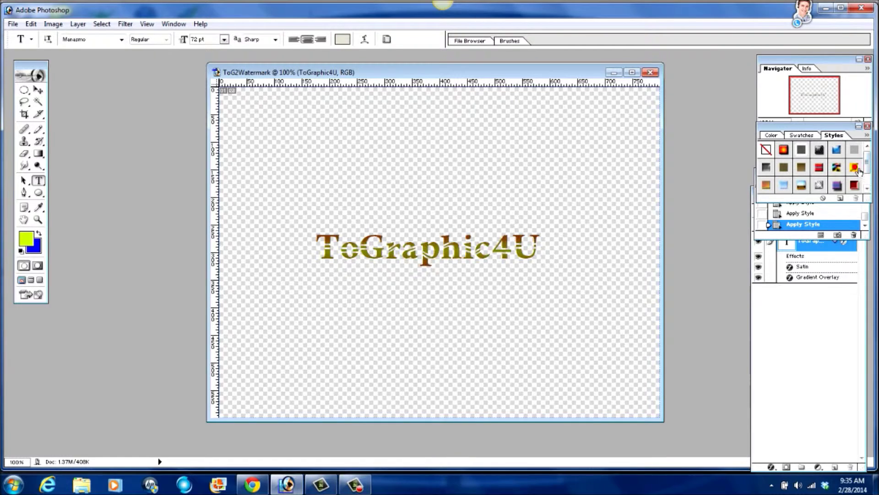
click(854, 185)
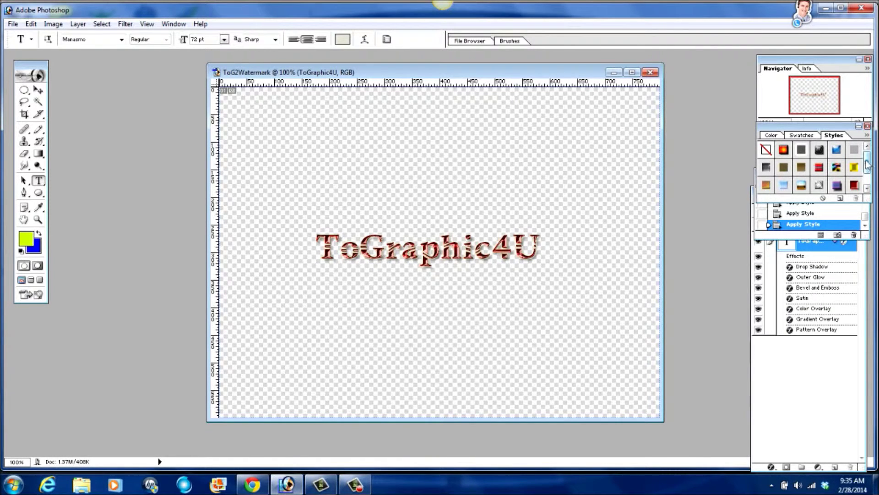
- Apply the last preset style, a gray one with drop shadow and bevel, to the ToGraphic4U text
drag(867, 165, 867, 173)
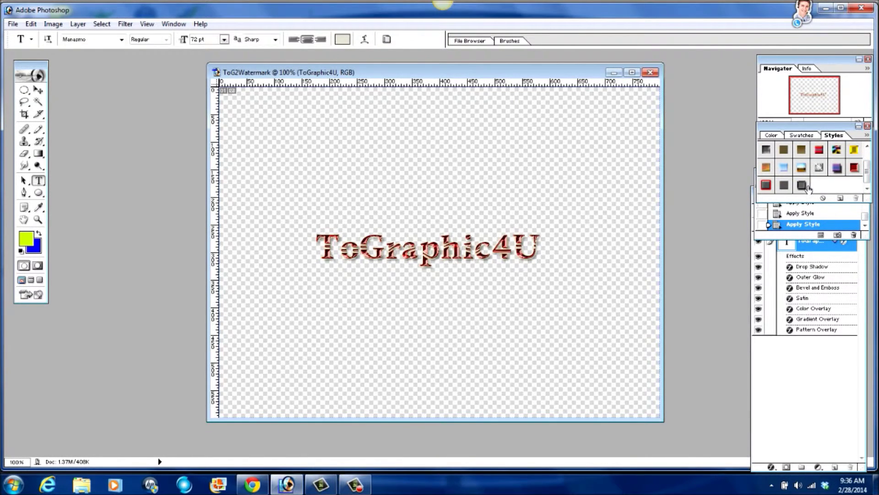
click(802, 185)
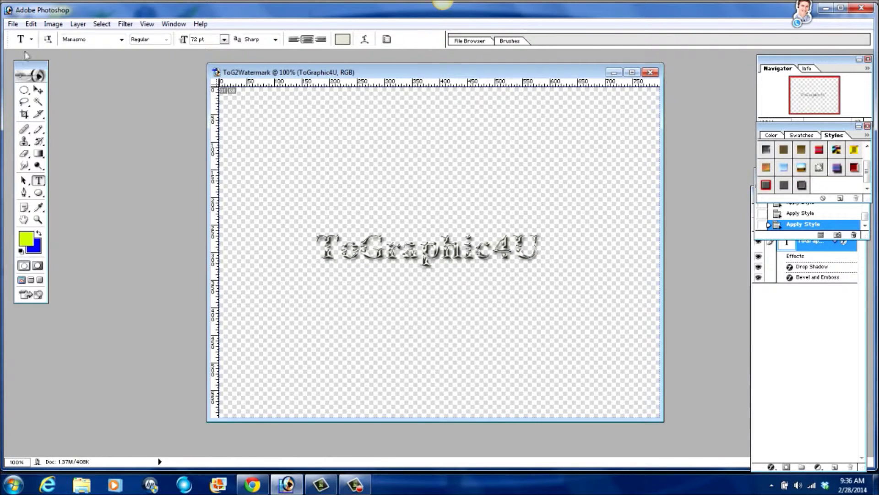
- Scale the ToGraphic4U text up to about 131.5% width and 229.9% height, stretching it from its corners
click(31, 24)
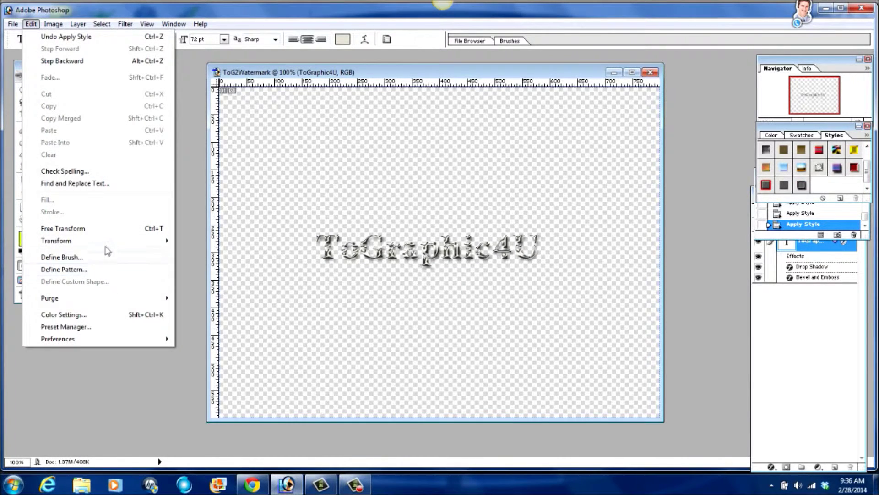
mouse_move(123, 243)
click(195, 258)
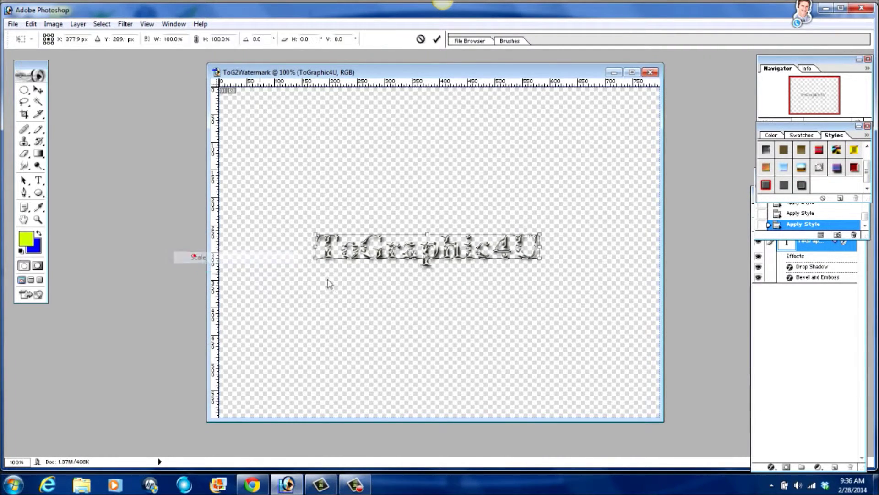
drag(541, 236, 552, 209)
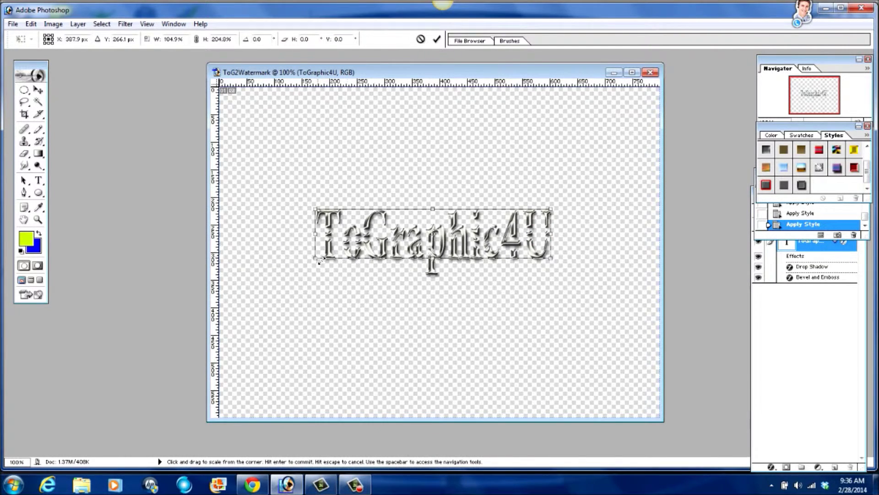
drag(319, 259, 289, 263)
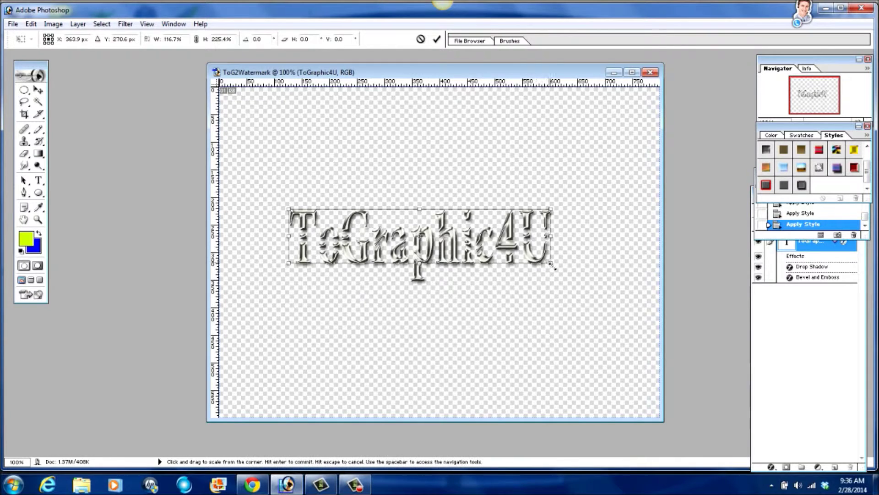
drag(551, 263, 585, 265)
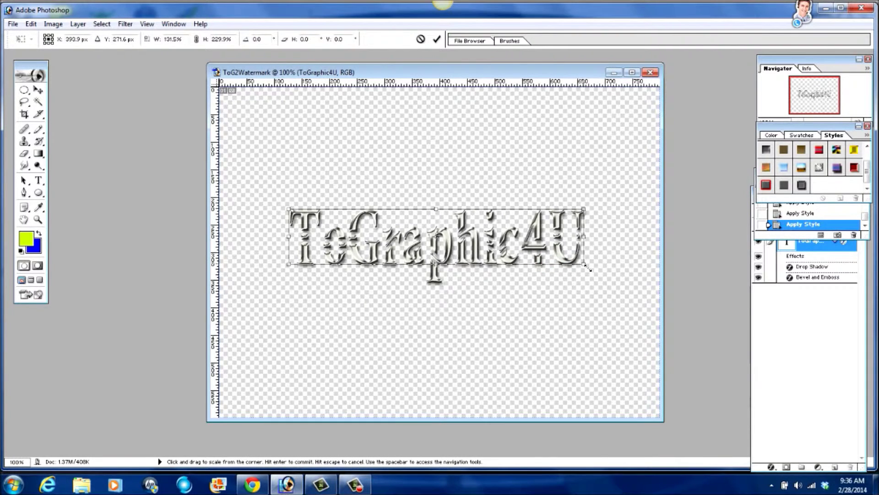
key(Return)
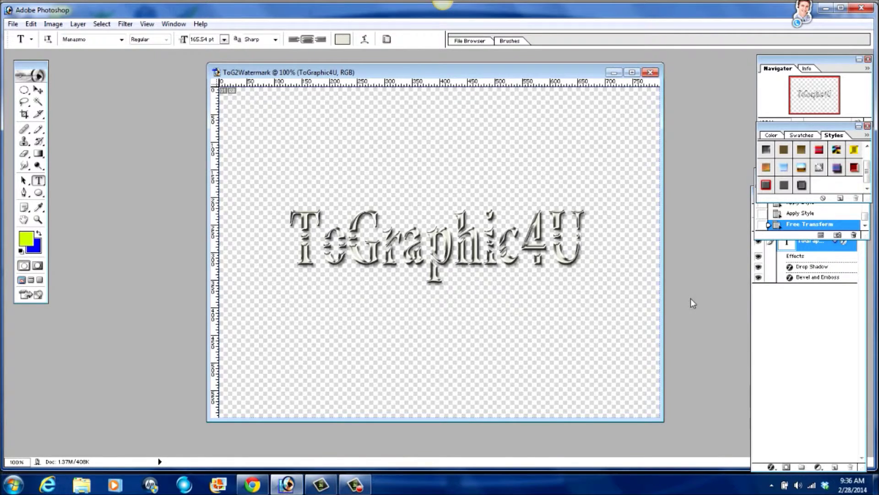
- Add a 3 px outside stroke in blue 3000FF to the ToGraphic4U text layer
click(772, 467)
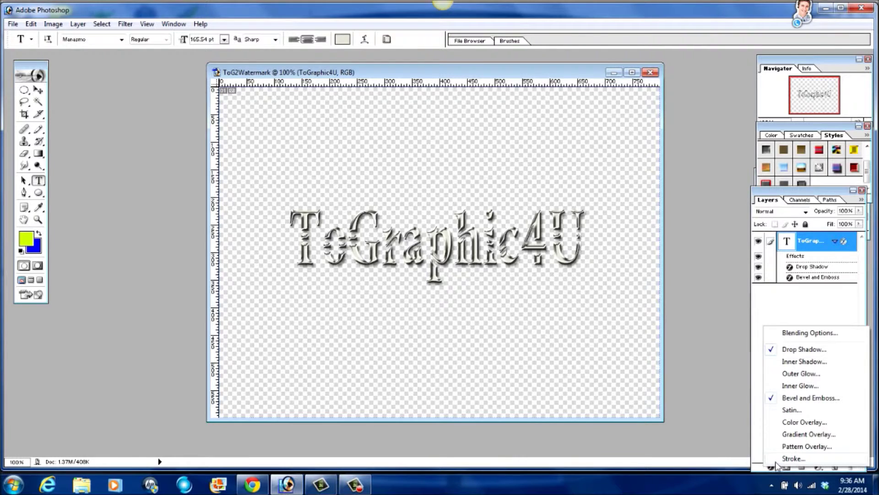
click(774, 465)
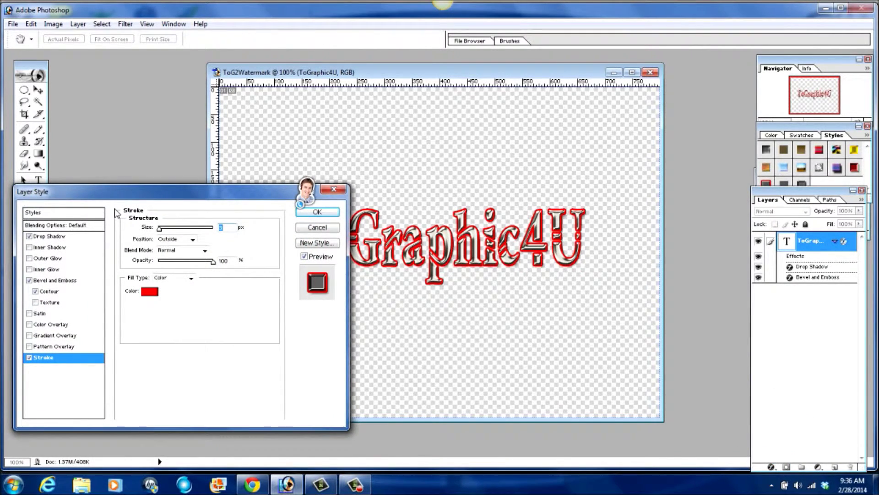
click(150, 292)
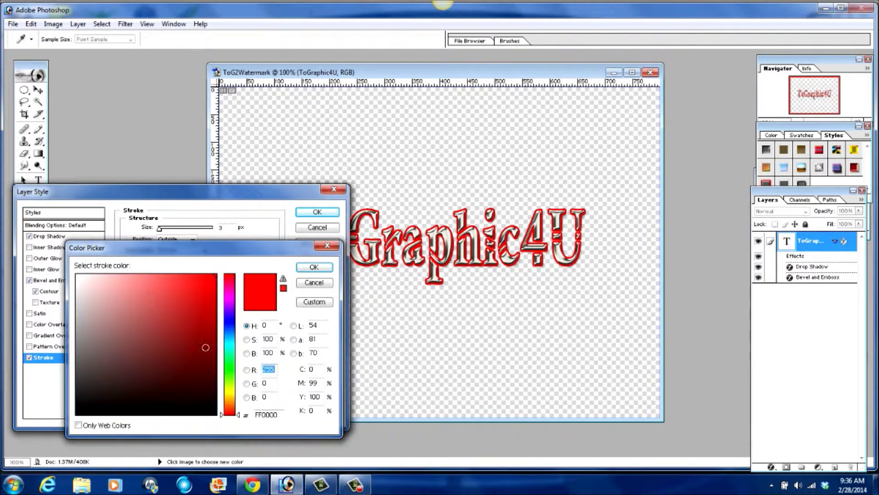
click(227, 316)
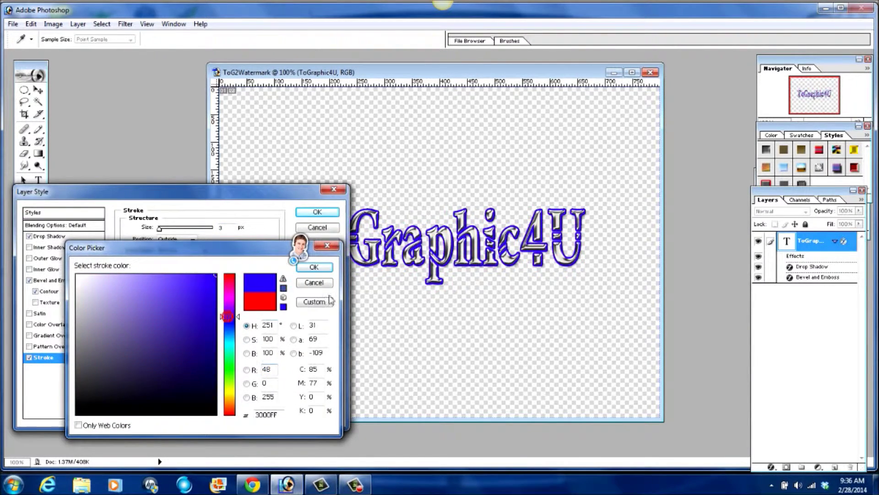
click(315, 267)
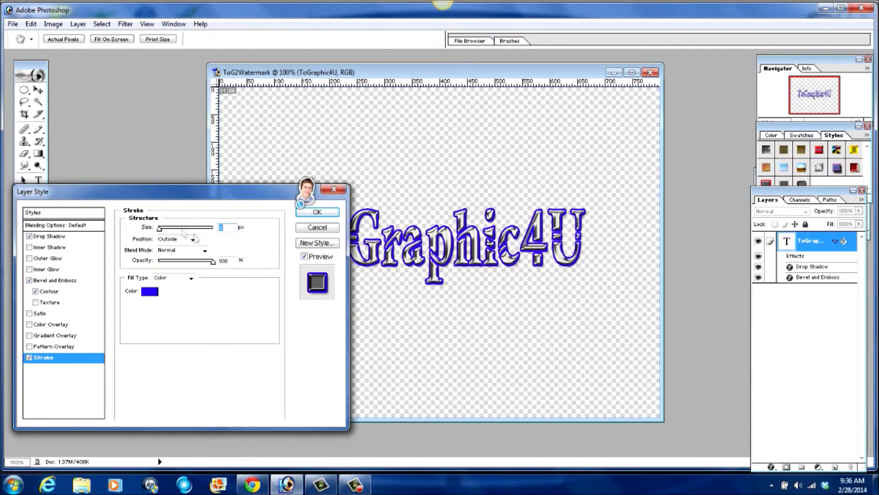
drag(160, 231, 160, 232)
click(317, 211)
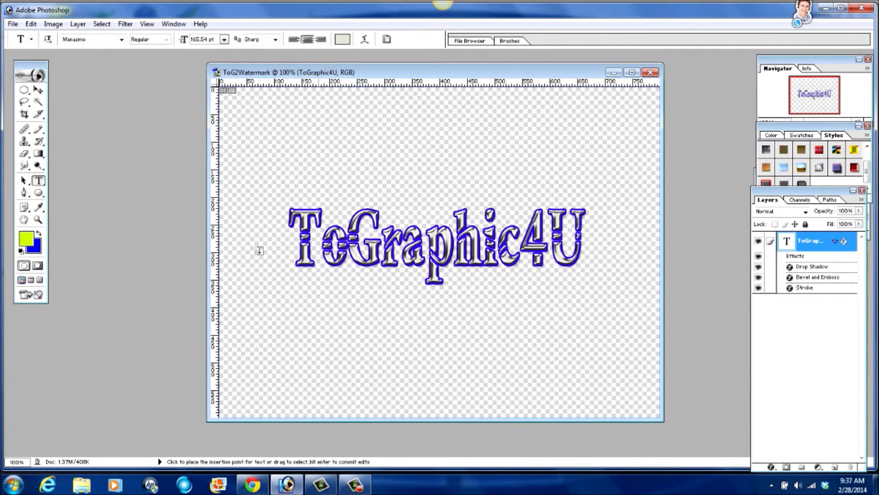
- Prepare a Save for Web export of the watermark as PNG-24 with transparency, but cancel the file save and close the export
click(12, 24)
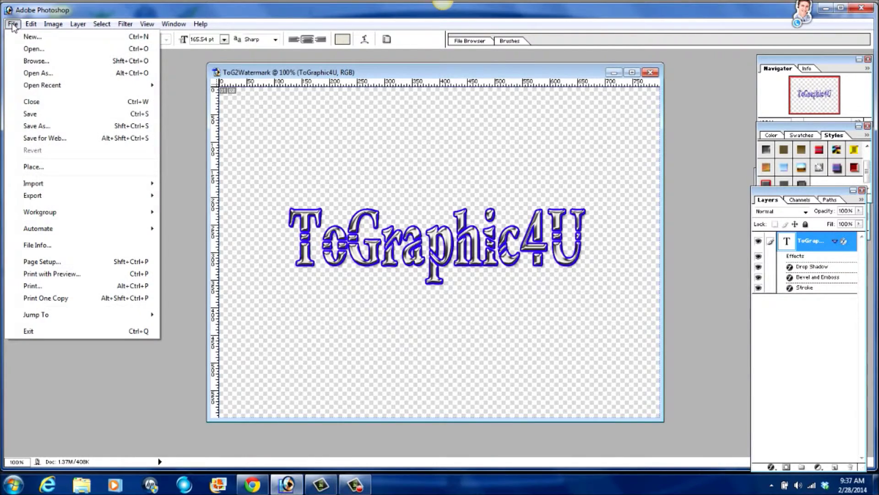
click(60, 139)
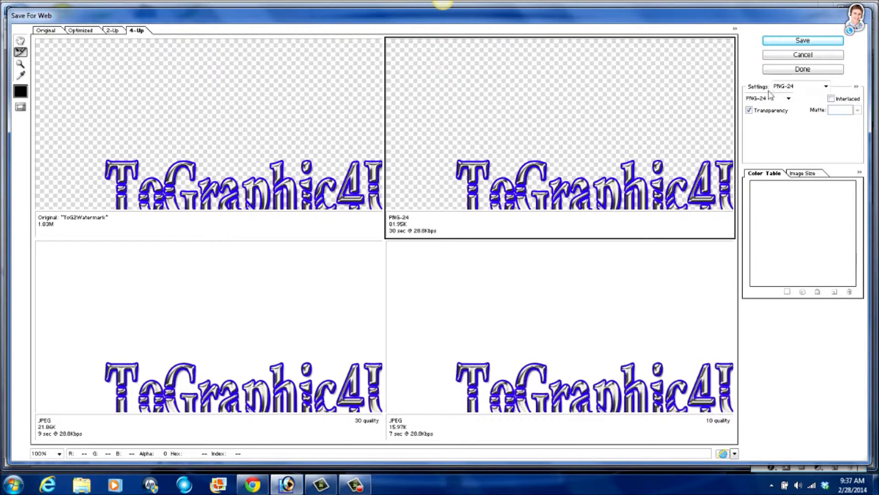
click(826, 87)
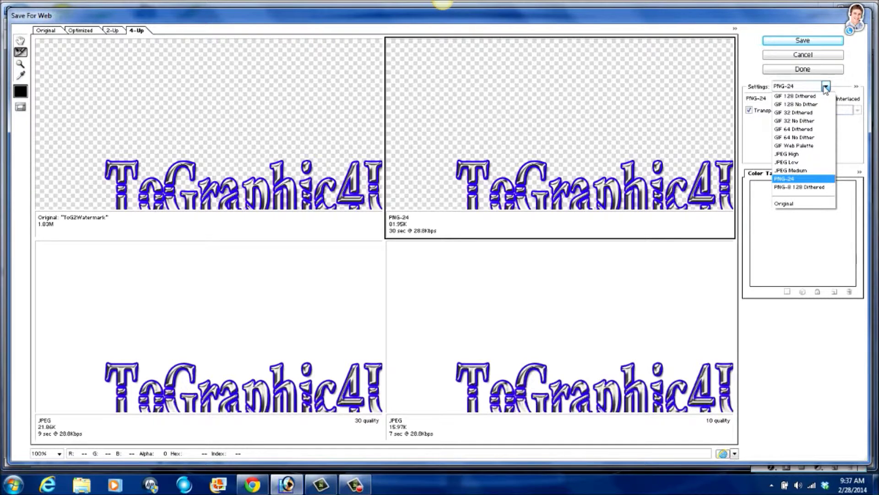
click(788, 182)
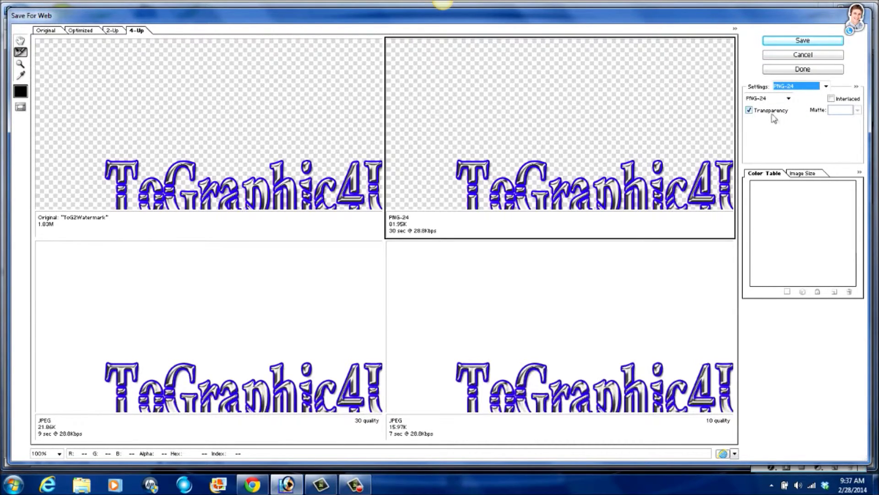
click(802, 41)
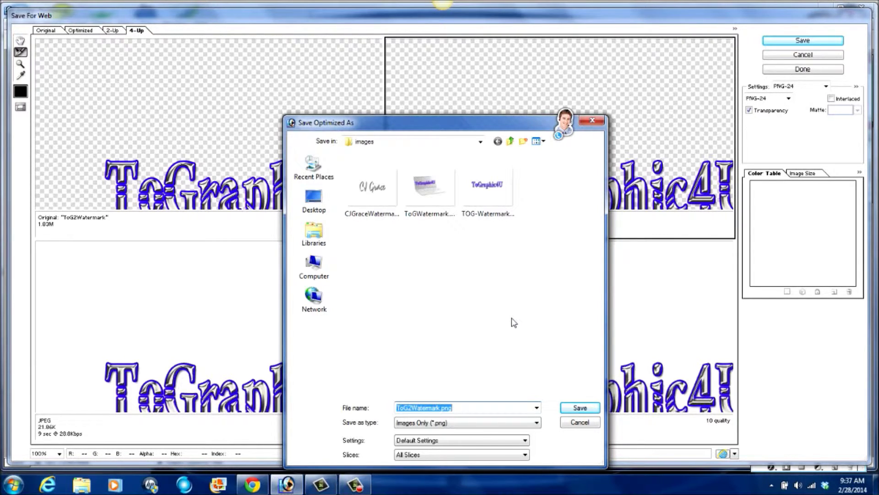
click(580, 422)
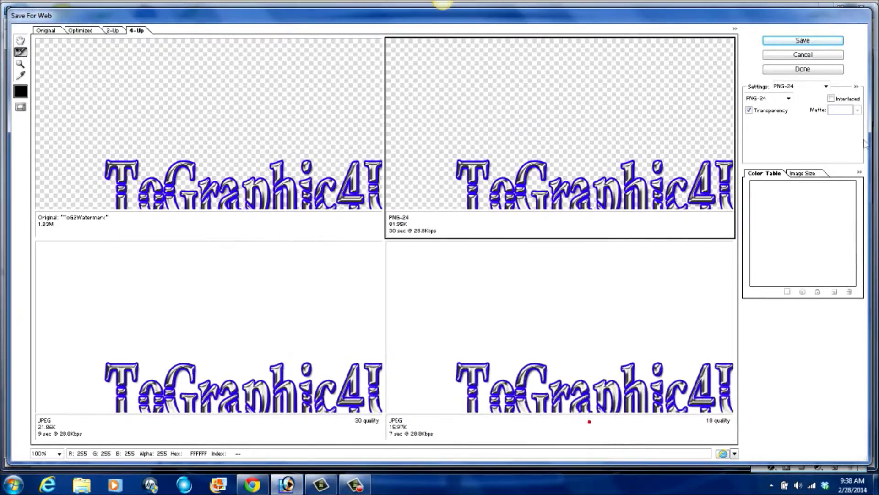
click(807, 65)
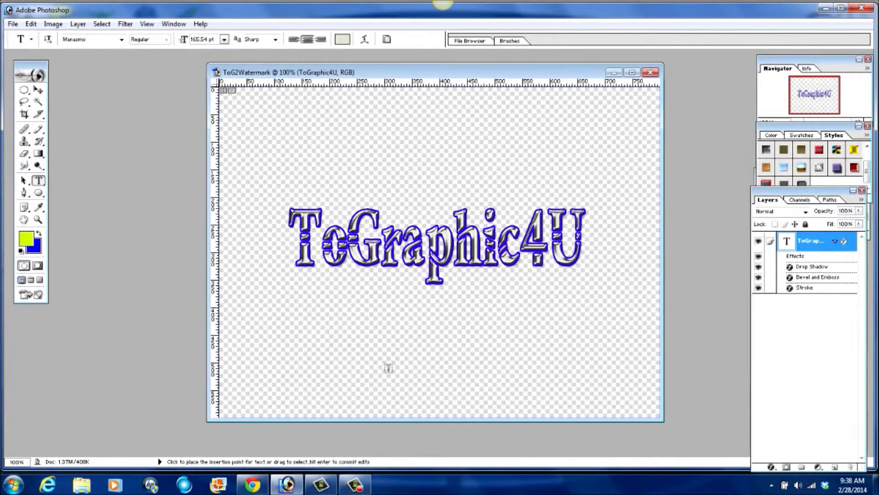
- Switch to YouTube in Chrome and open the InVideo Programming page of the channel settings
click(251, 485)
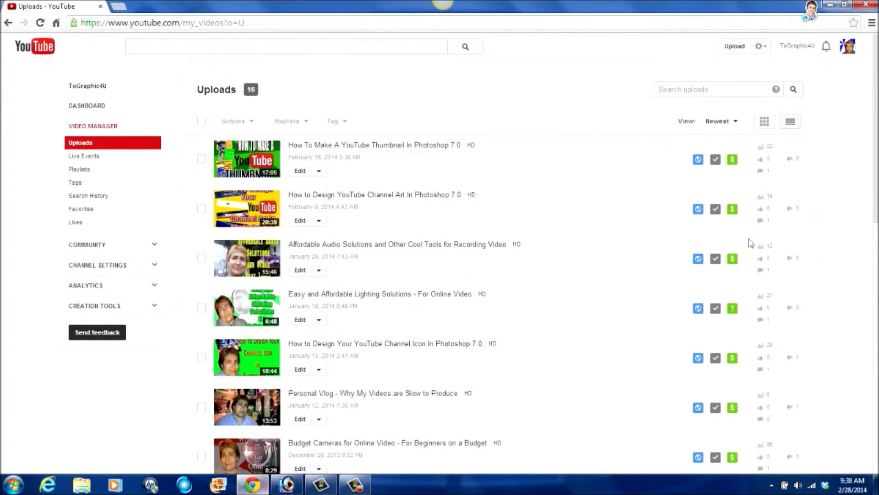
click(806, 47)
click(652, 91)
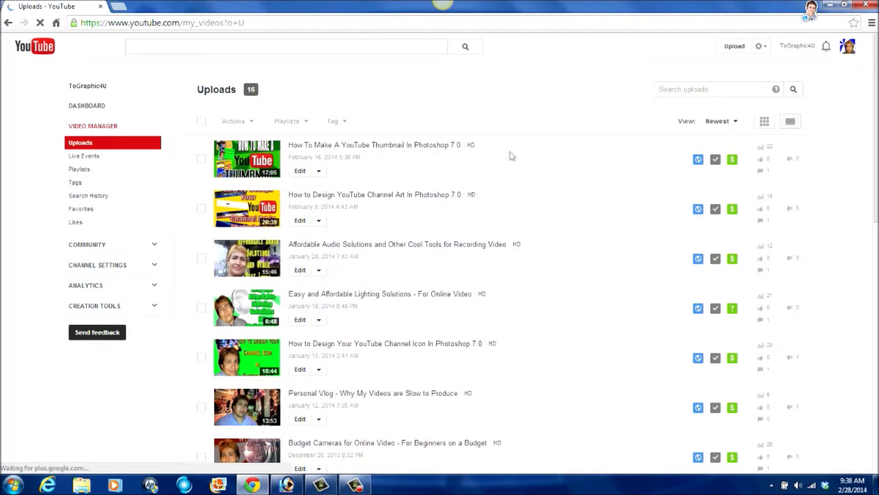
click(105, 274)
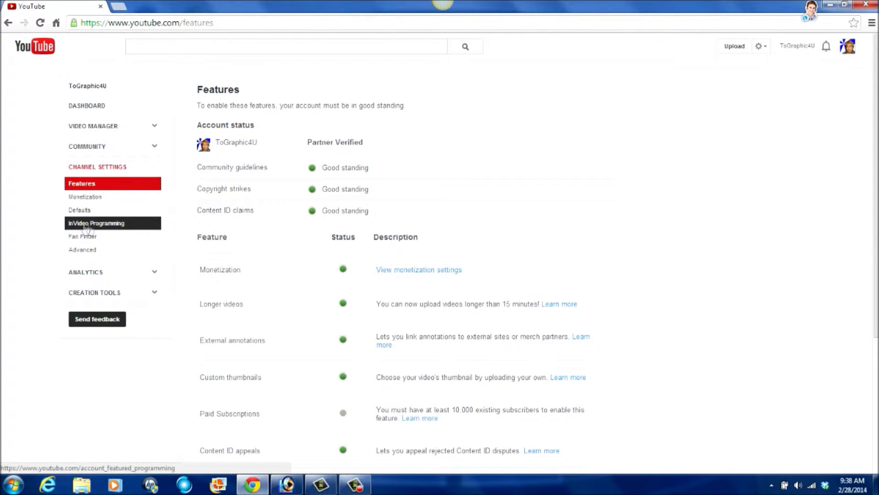
click(110, 224)
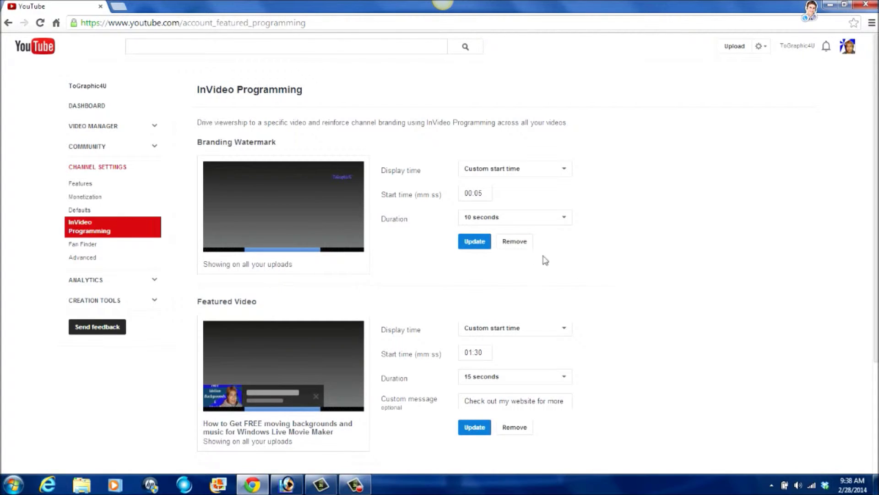
- Remove the channel's existing branding watermark, then upload and save TOG-Watermark2.png from the images folder as its replacement
click(514, 243)
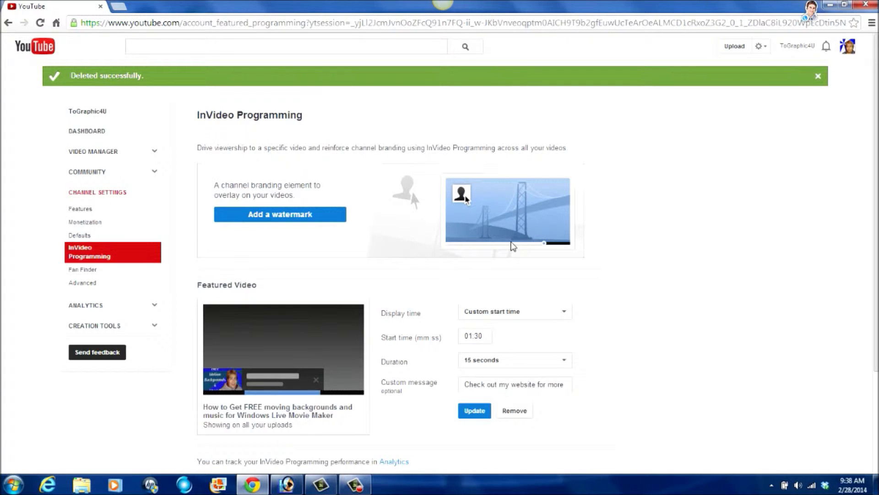
click(285, 222)
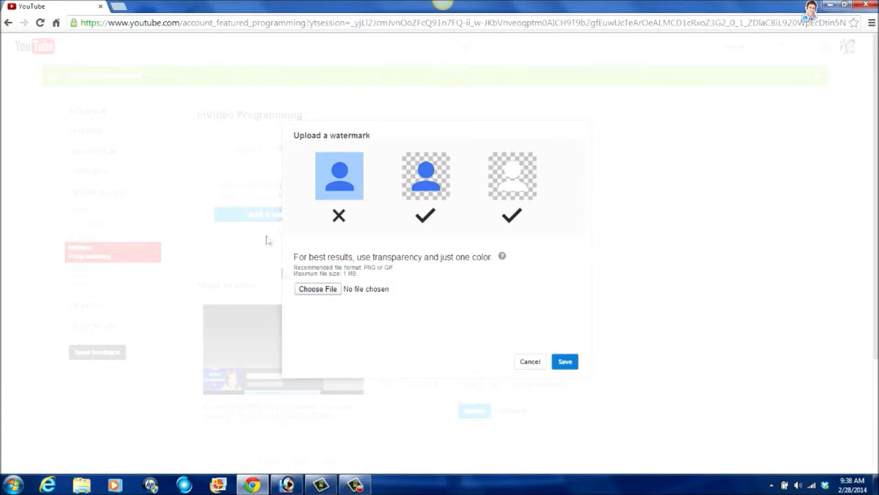
click(321, 289)
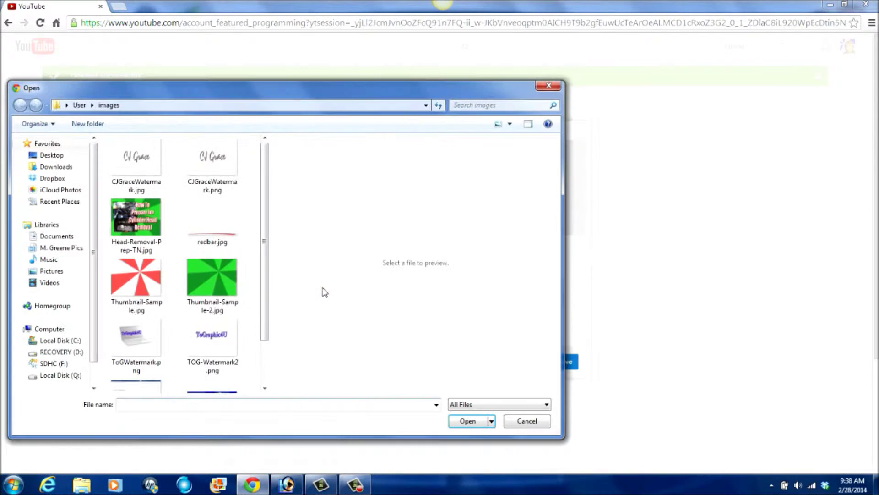
scroll(265, 275, down, 1)
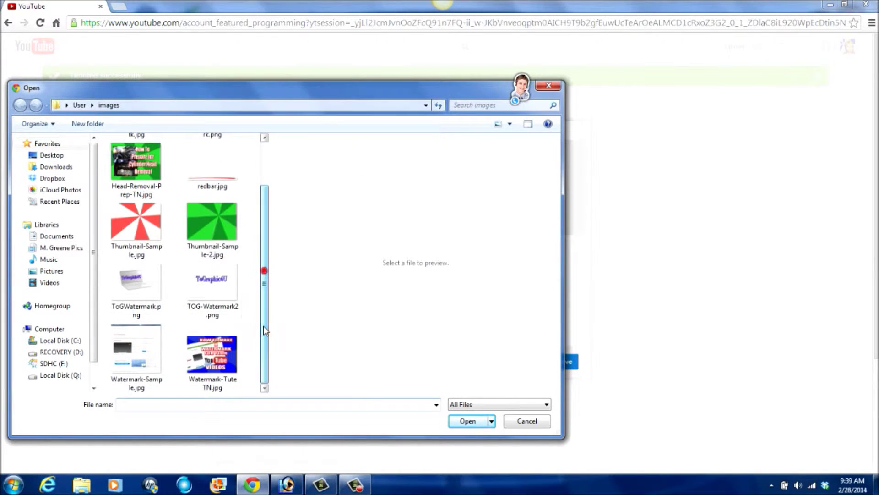
double_click(222, 280)
click(565, 362)
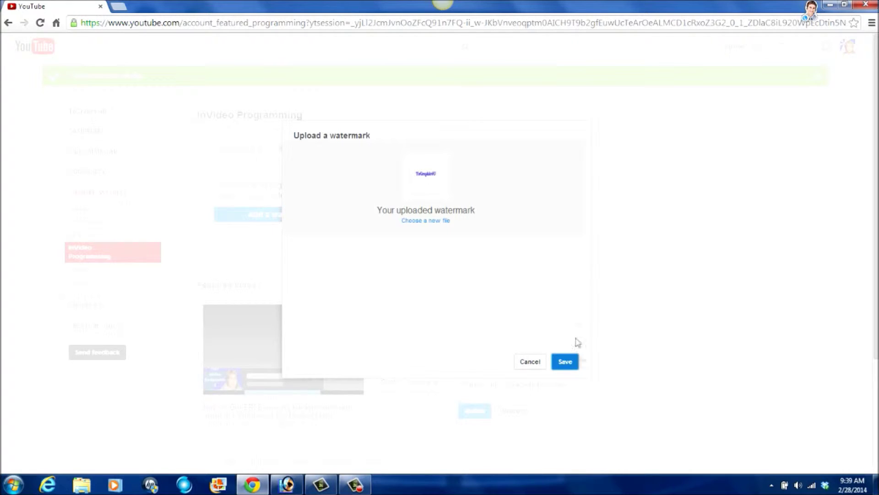
click(568, 364)
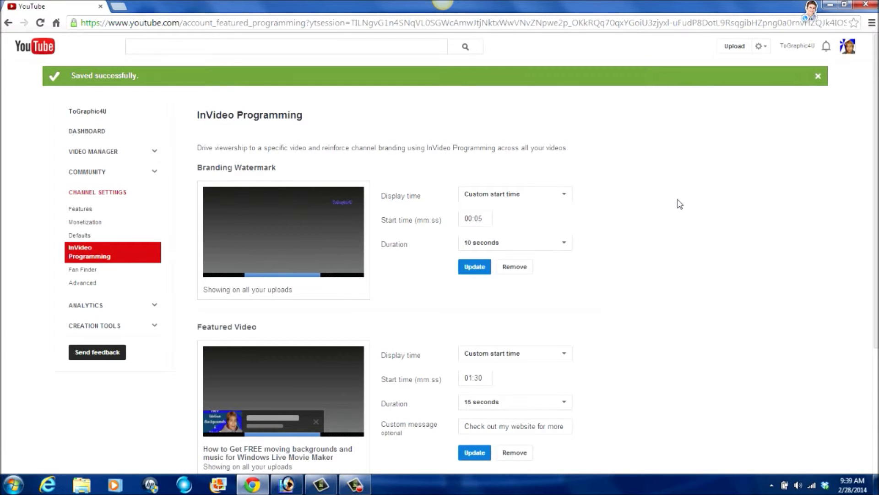
- Set the branding watermark's display time to Entire video and update the setting
click(565, 244)
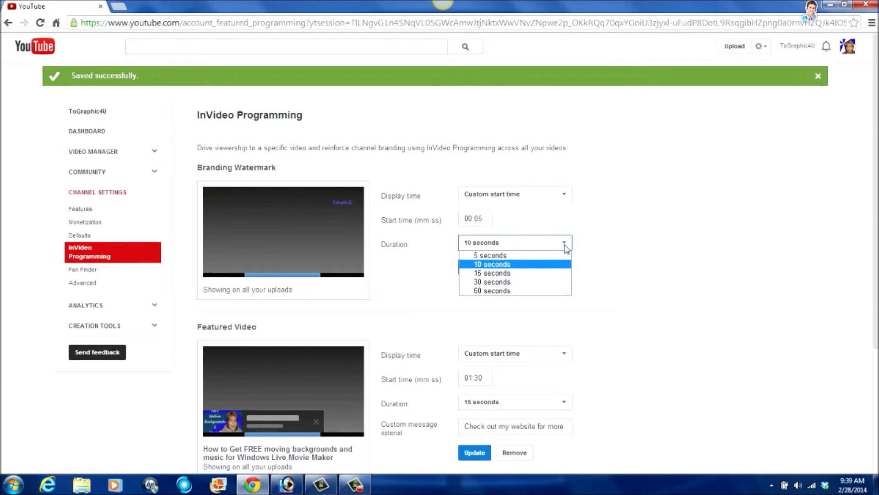
click(567, 199)
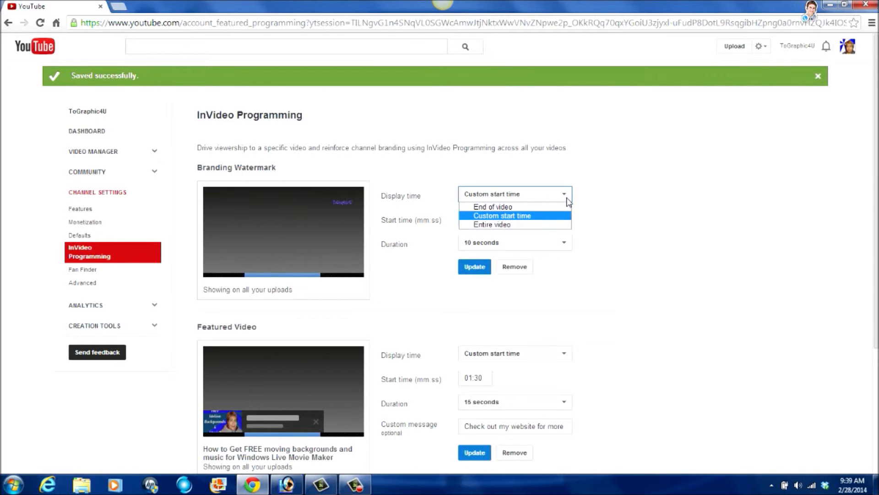
click(484, 224)
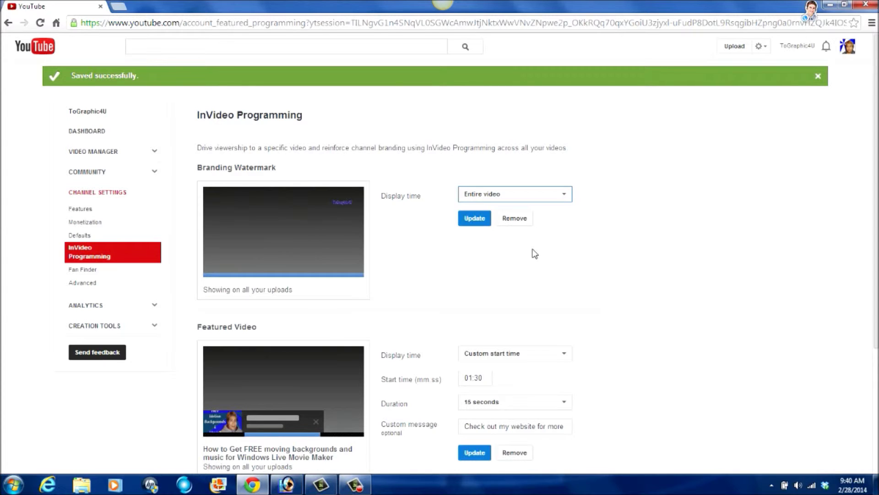
click(484, 223)
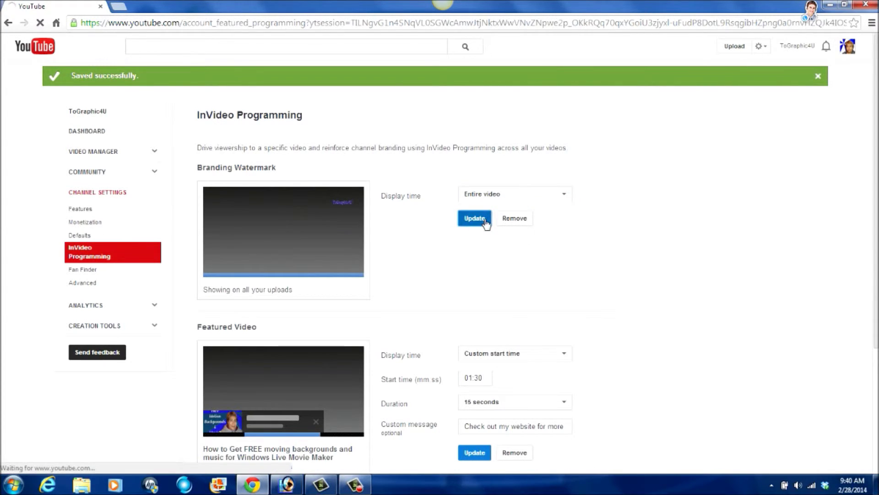
- Play the uploaded video How To Make A YouTube Thumbnail In Photoshop 7.0, skipping its ad, to check the watermark
click(92, 151)
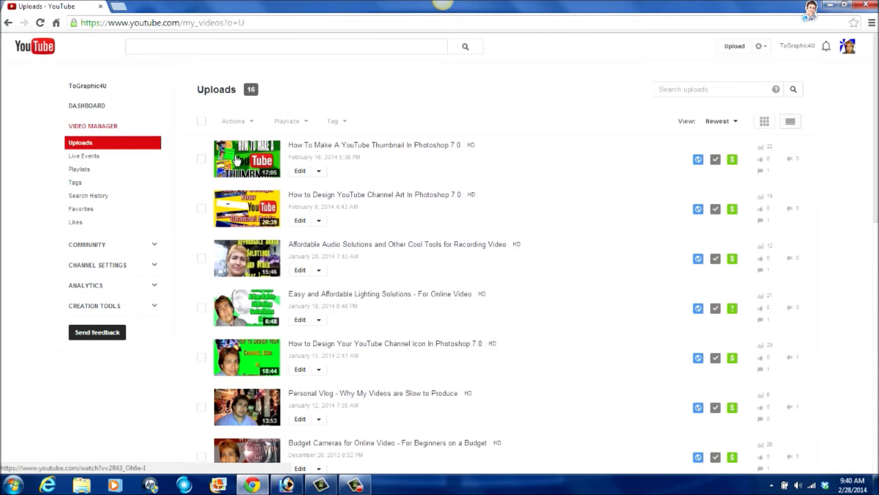
click(232, 155)
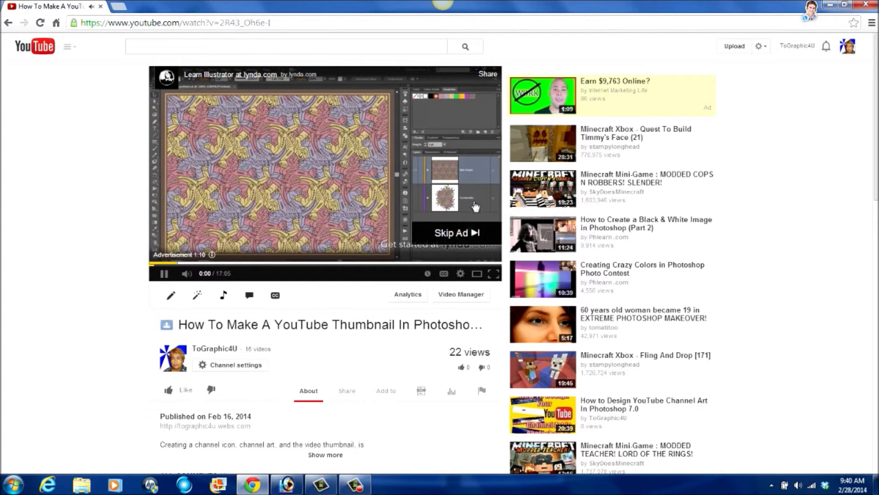
click(457, 233)
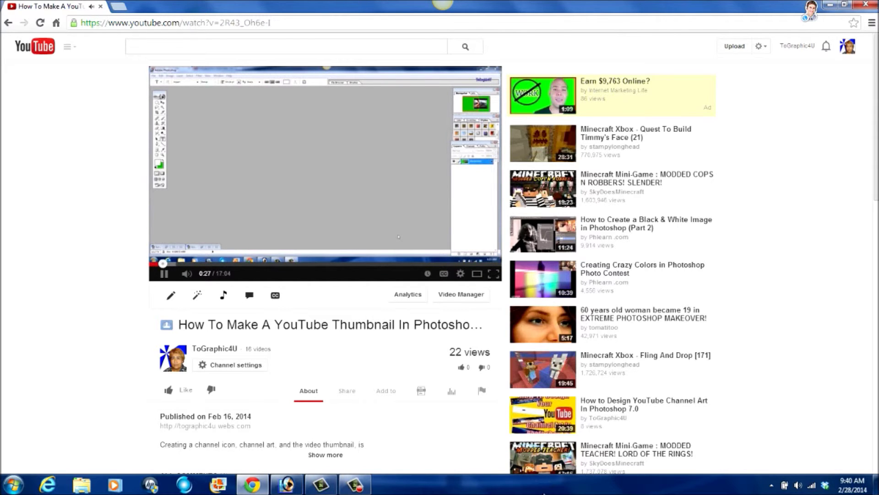
- Browse from the Dropbox folder to the recent images folder, preview ToGWatermark.png and close the file window
click(824, 485)
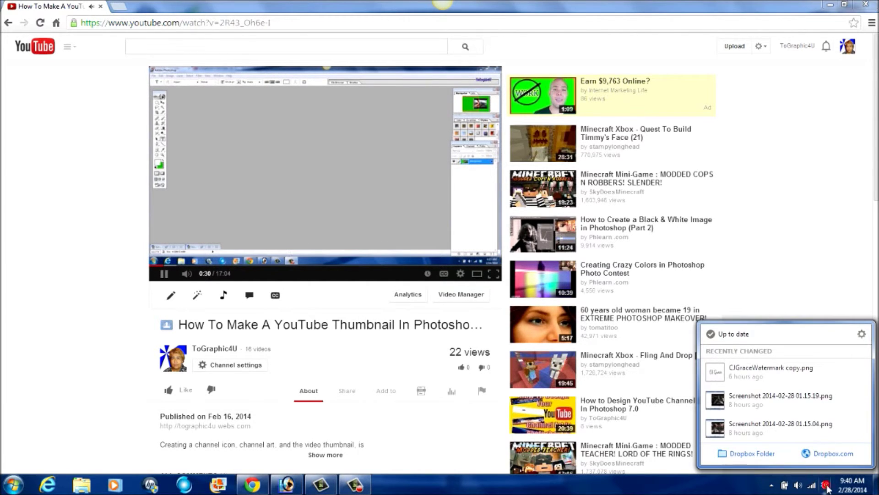
click(765, 455)
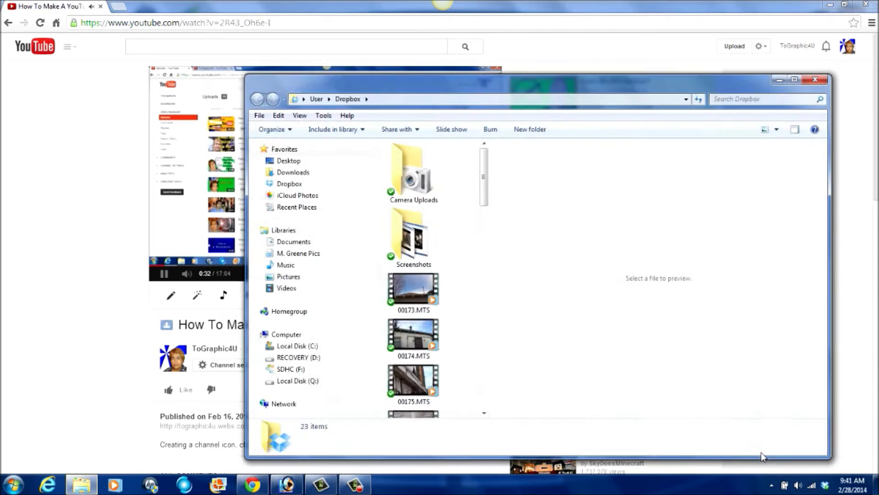
click(307, 208)
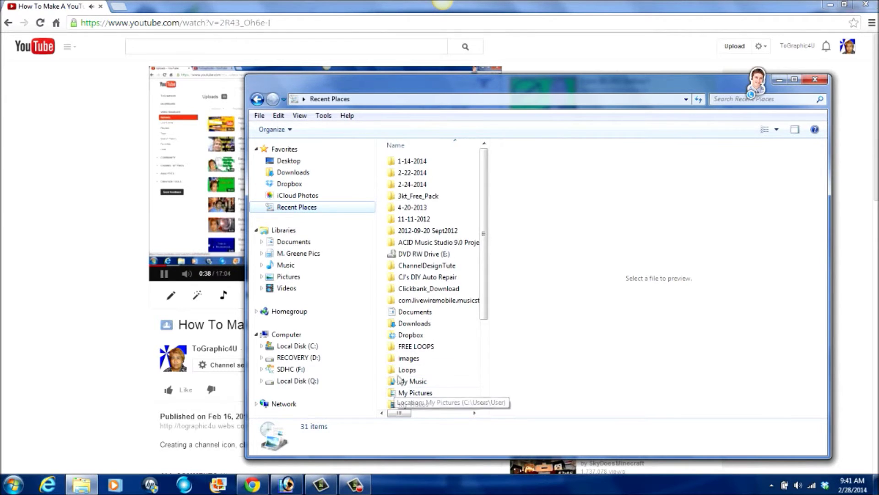
double_click(395, 359)
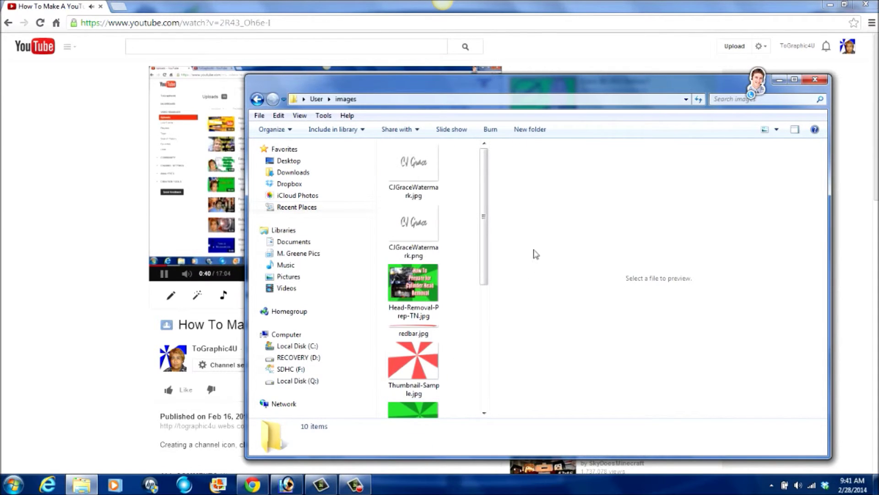
drag(482, 200, 483, 350)
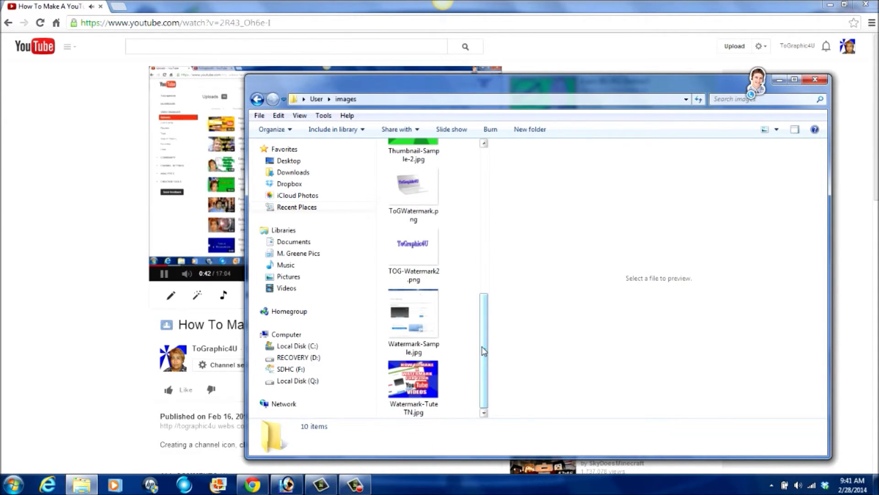
click(398, 184)
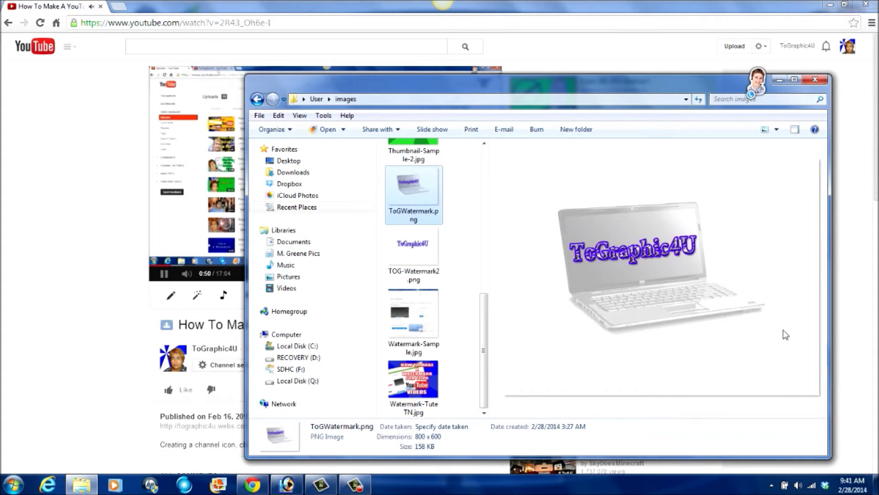
click(813, 81)
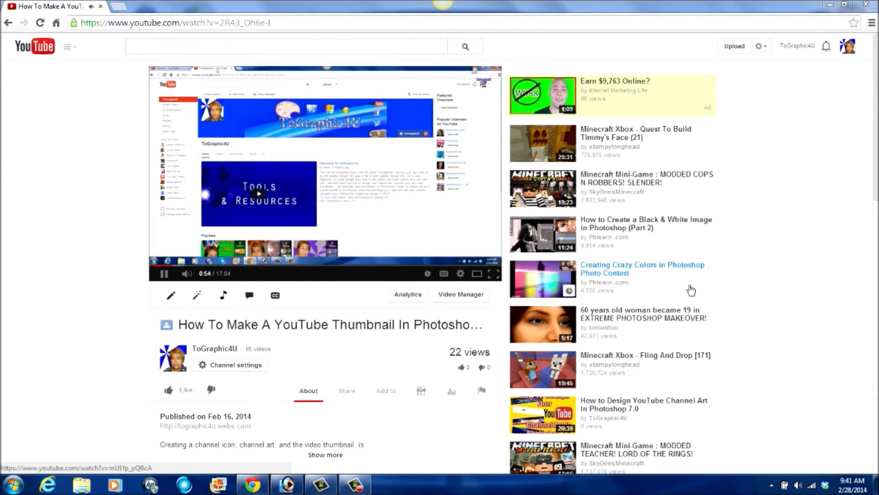